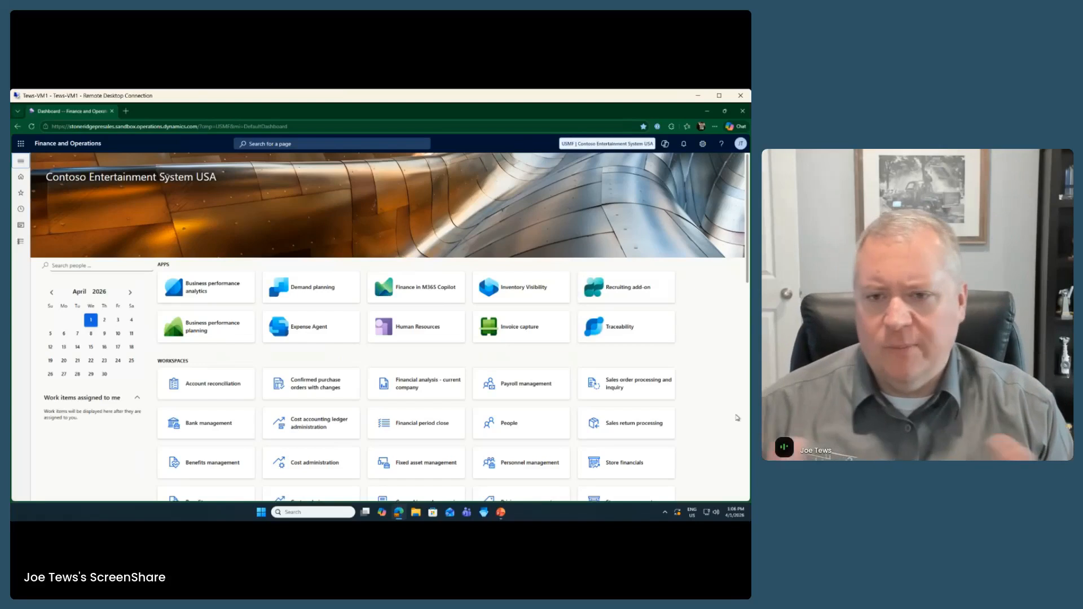
Step: Open Human resources > Workers > Workers to list active workers across all legal entities
{"action": "left_click", "coordinate": [21, 242]}
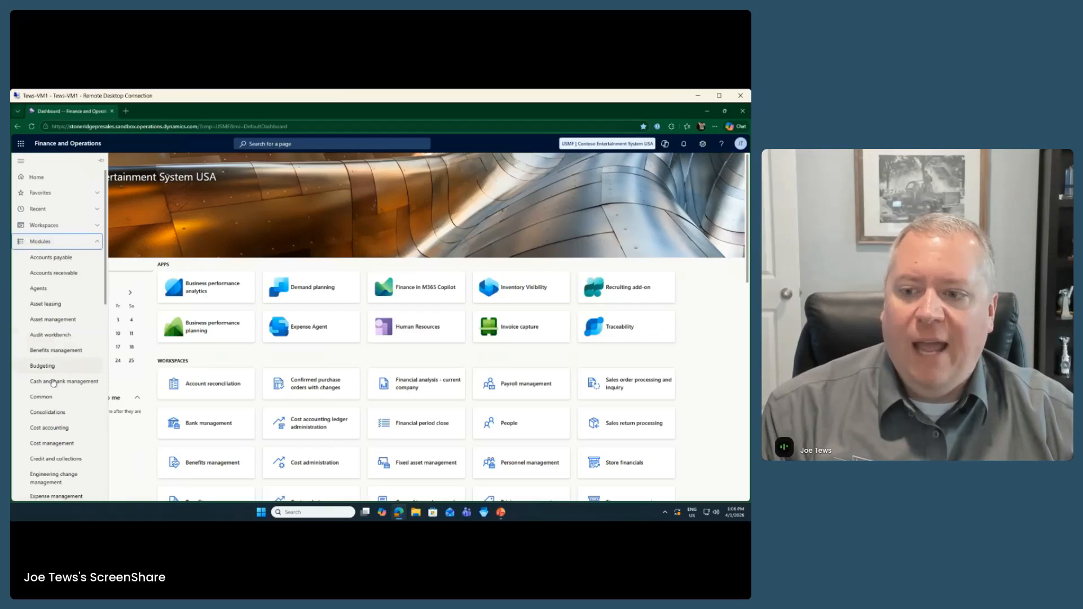
{"action": "scroll", "coordinate": [54, 367], "scroll_direction": "down", "scroll_amount": 5}
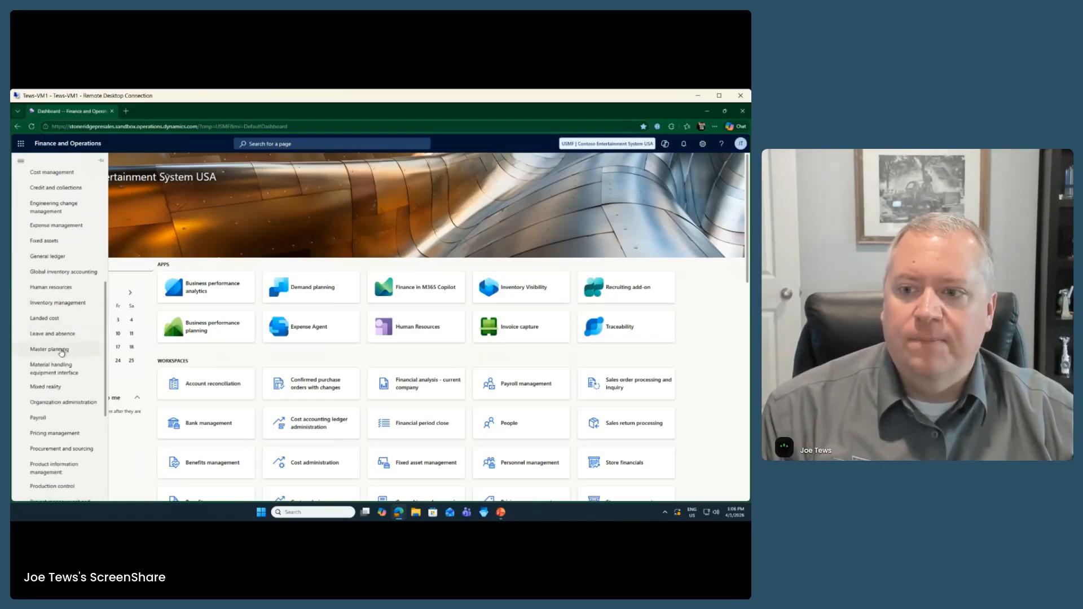
{"action": "left_click", "coordinate": [61, 288]}
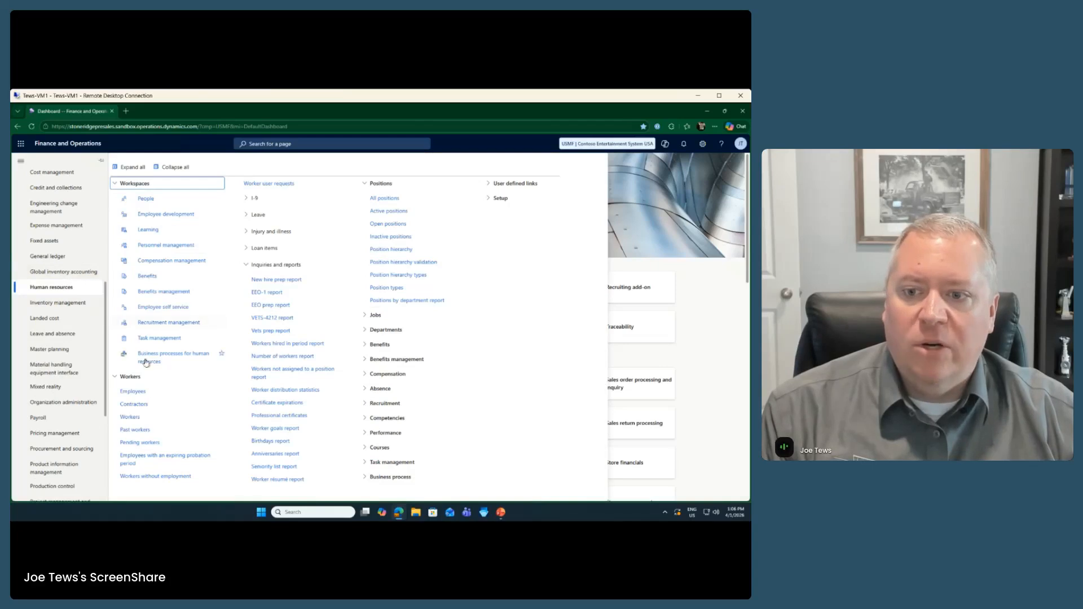
{"action": "left_click", "coordinate": [134, 381]}
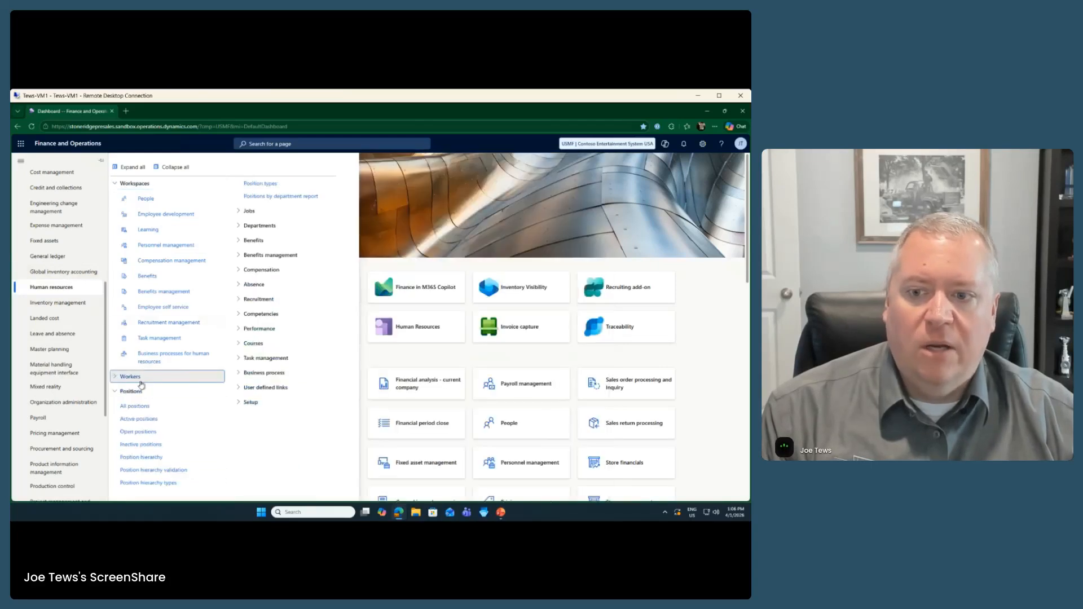
{"action": "left_click", "coordinate": [150, 392]}
{"action": "left_click", "coordinate": [147, 380]}
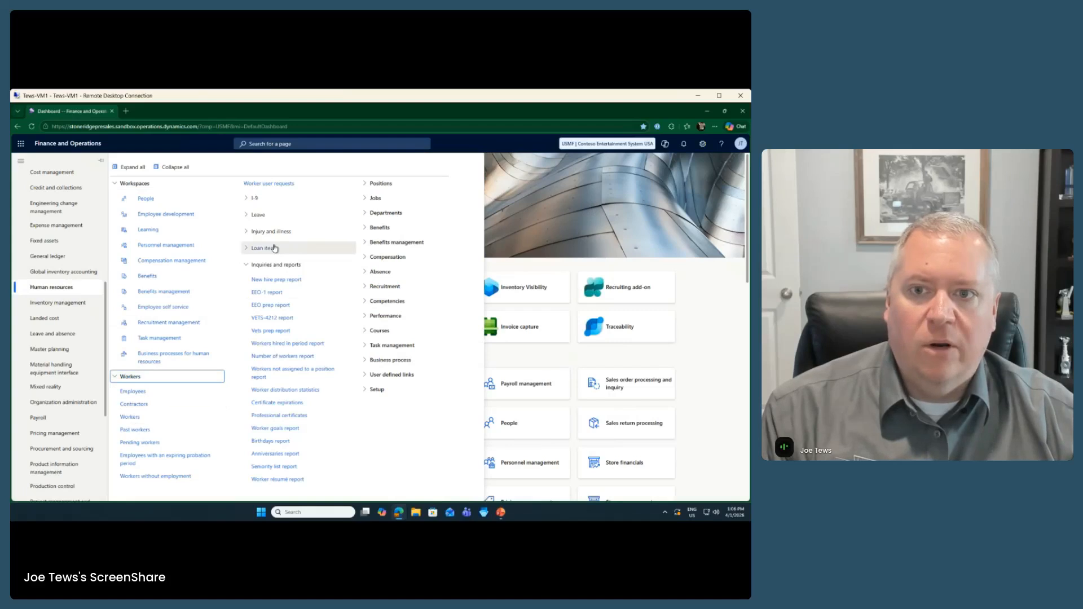
{"action": "left_click", "coordinate": [135, 419]}
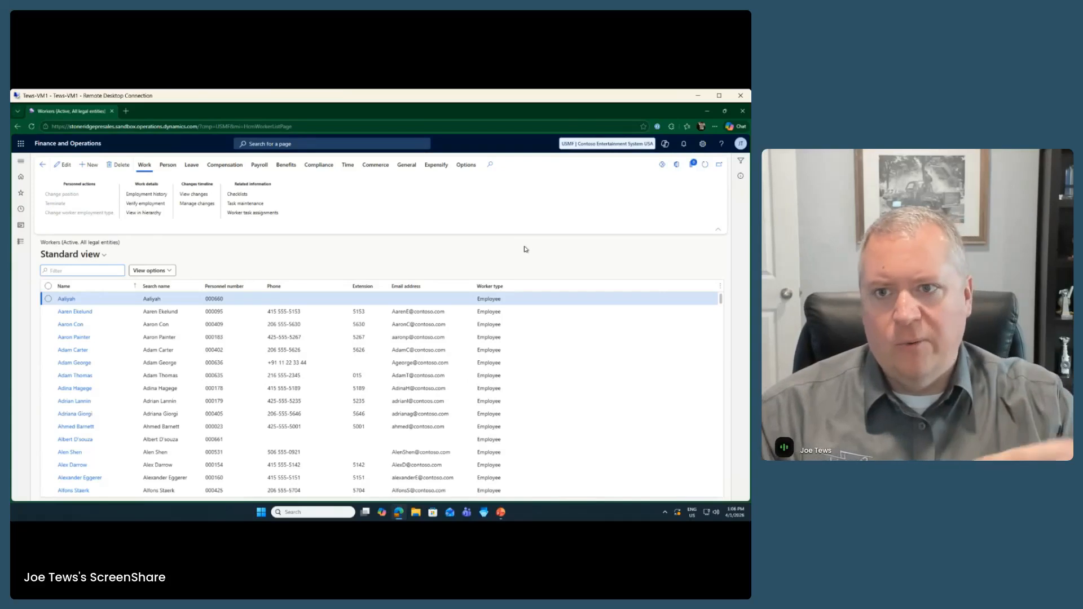
Step: Filter the workers list by the operator's first name and open the Machine Operator's worker record
{"action": "left_click", "coordinate": [87, 286]}
{"action": "type", "text": "Luis"}
{"action": "key", "text": "Return"}
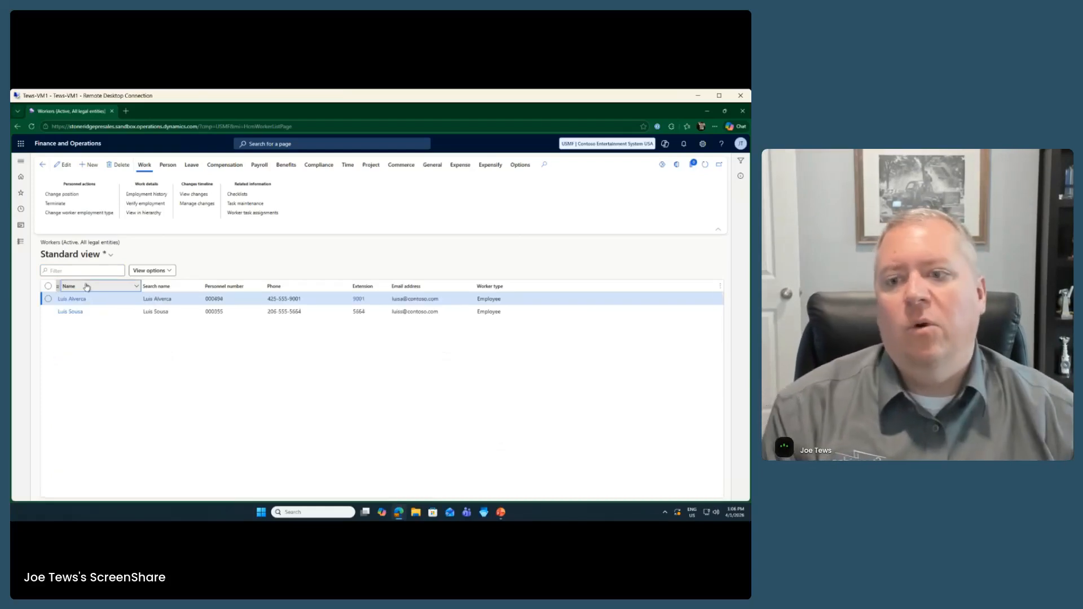
{"action": "left_click", "coordinate": [76, 300]}
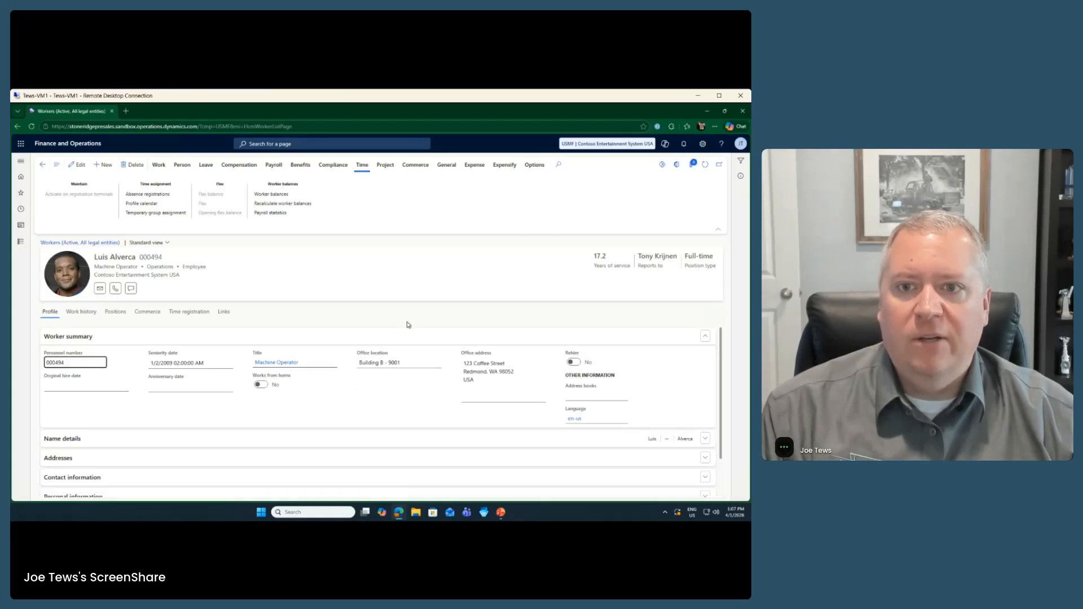
{"action": "left_click", "coordinate": [362, 166]}
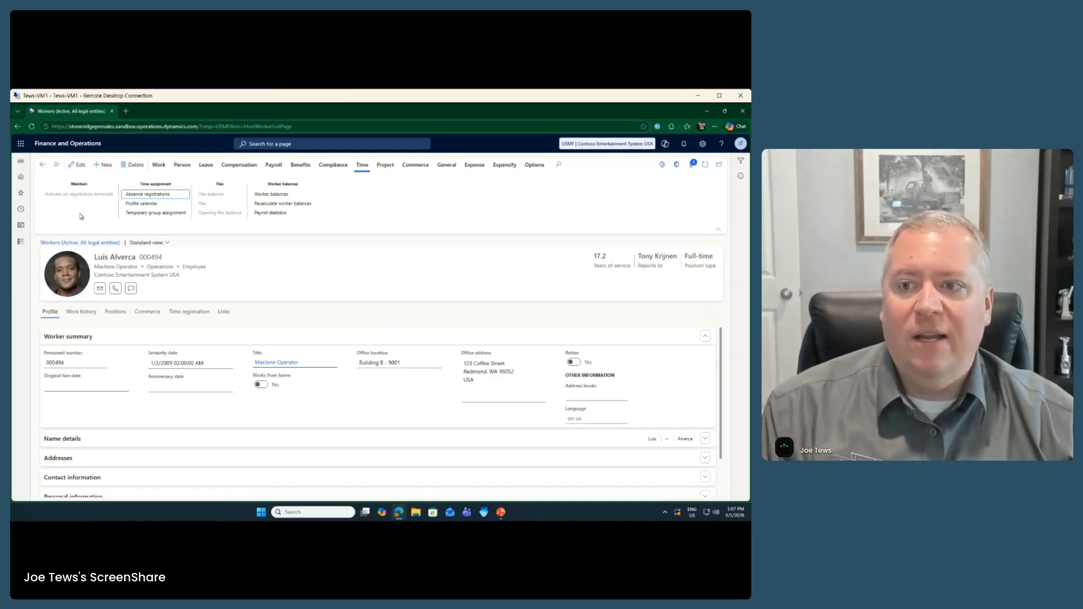
Step: Show the worker's Time registration setup: active since 3/1/2013, Day profile, Main group, EmplWeekly period
{"action": "left_click", "coordinate": [182, 314]}
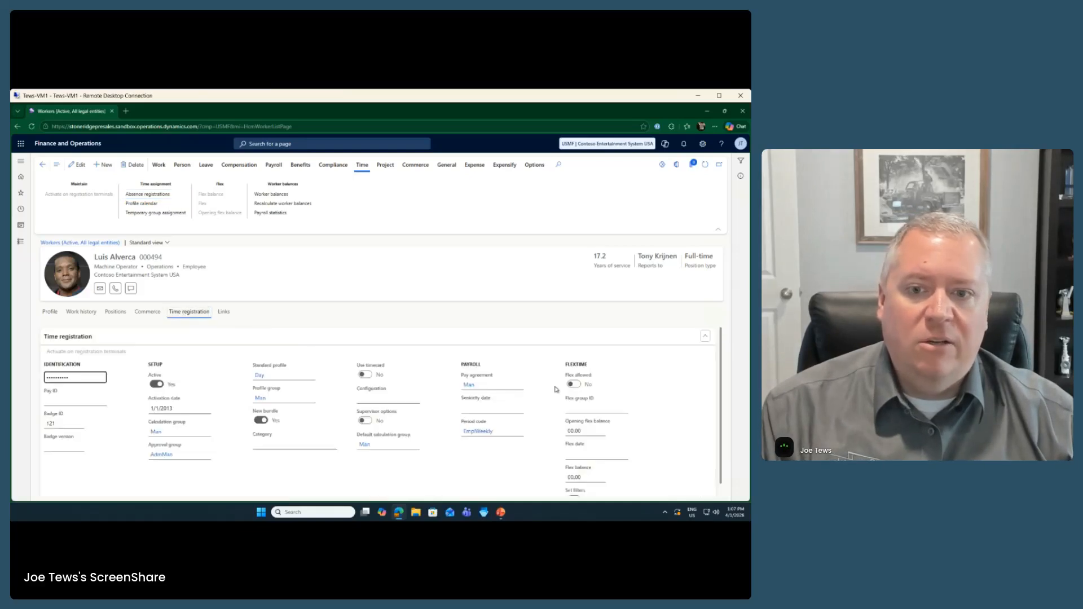
{"action": "scroll", "coordinate": [443, 435], "scroll_direction": "down", "scroll_amount": 1}
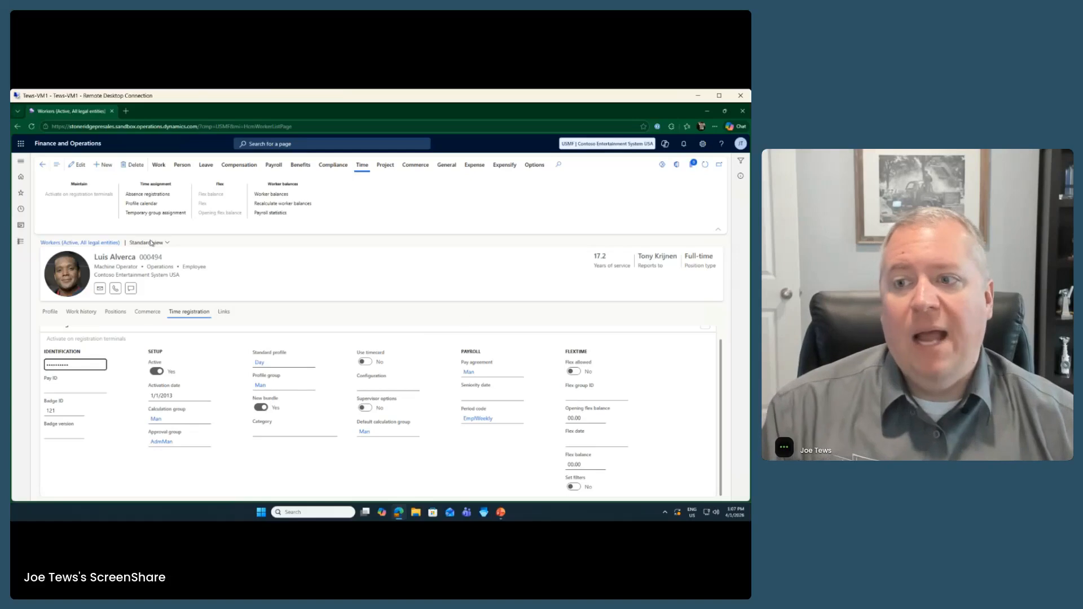
Step: Open Production control > Manufacturing execution > Production floor execution
{"action": "left_click", "coordinate": [21, 246]}
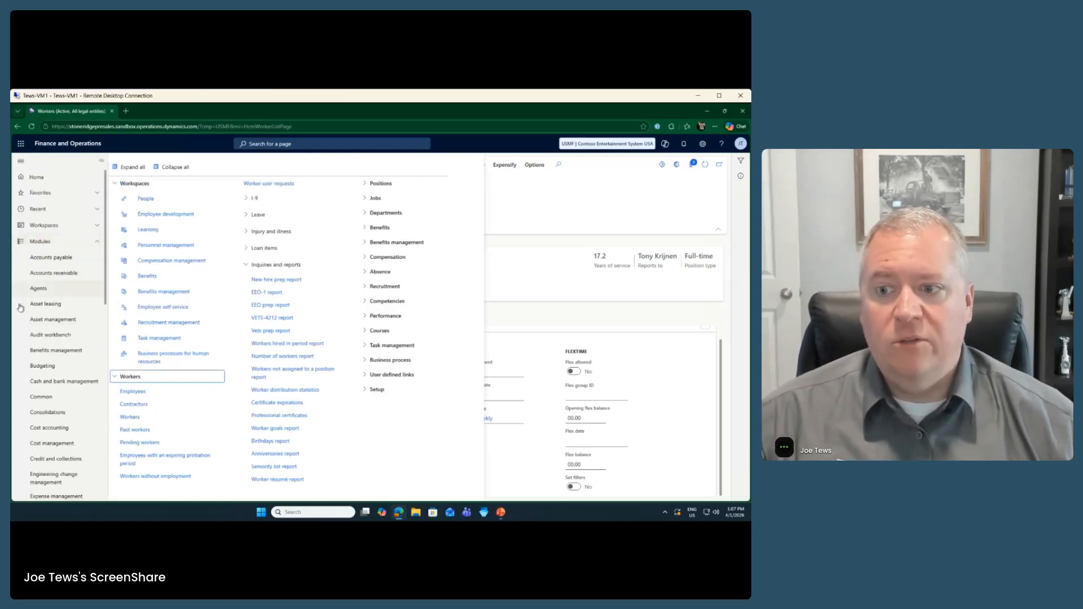
{"action": "scroll", "coordinate": [40, 365], "scroll_direction": "down", "scroll_amount": 8}
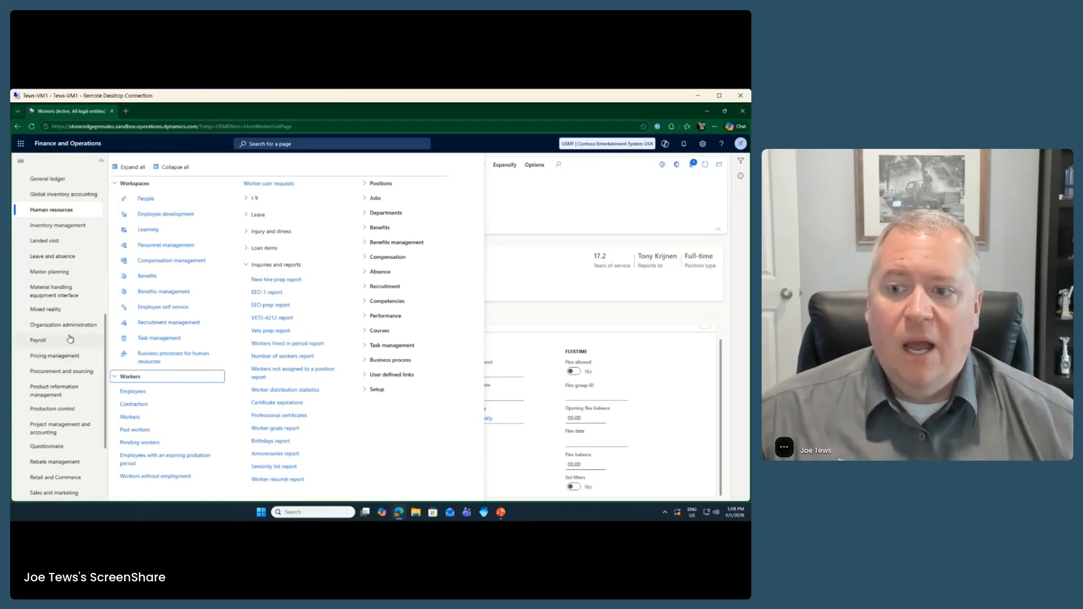
{"action": "left_click", "coordinate": [66, 409]}
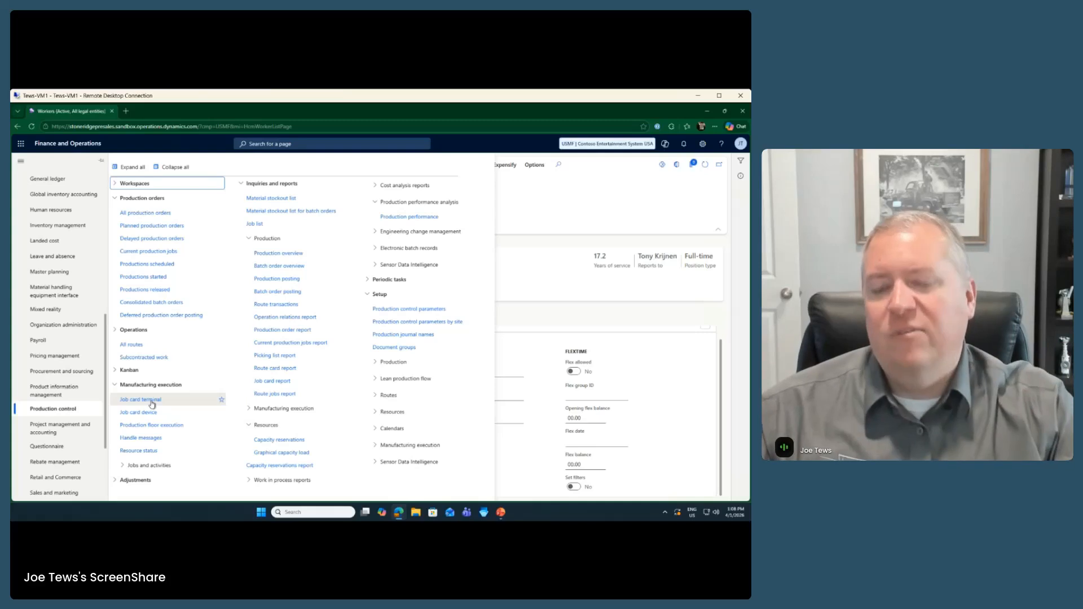
{"action": "left_click", "coordinate": [172, 426]}
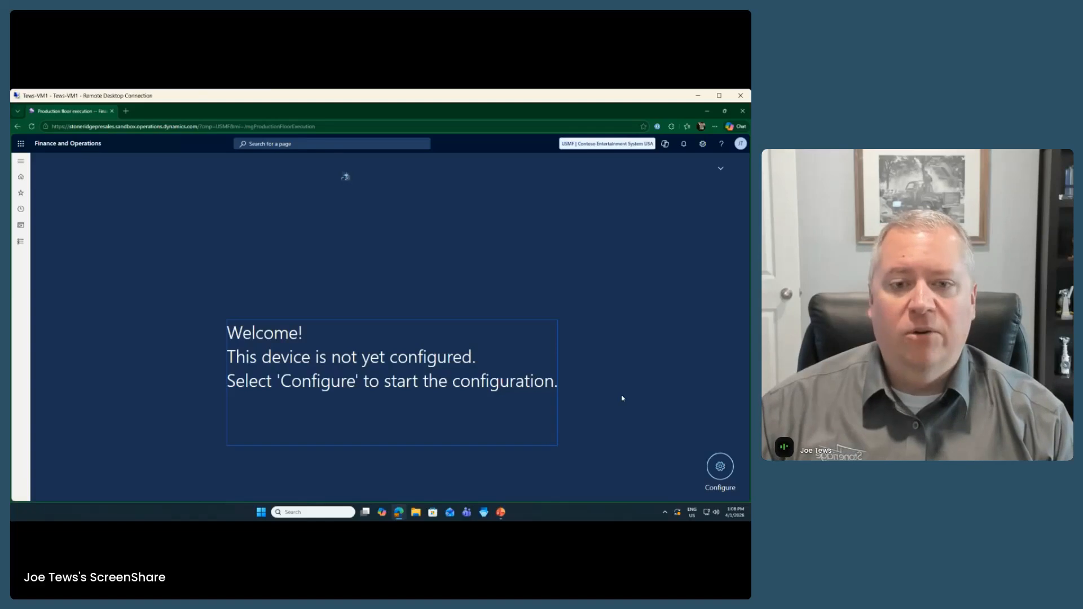
{"action": "left_click", "coordinate": [716, 466]}
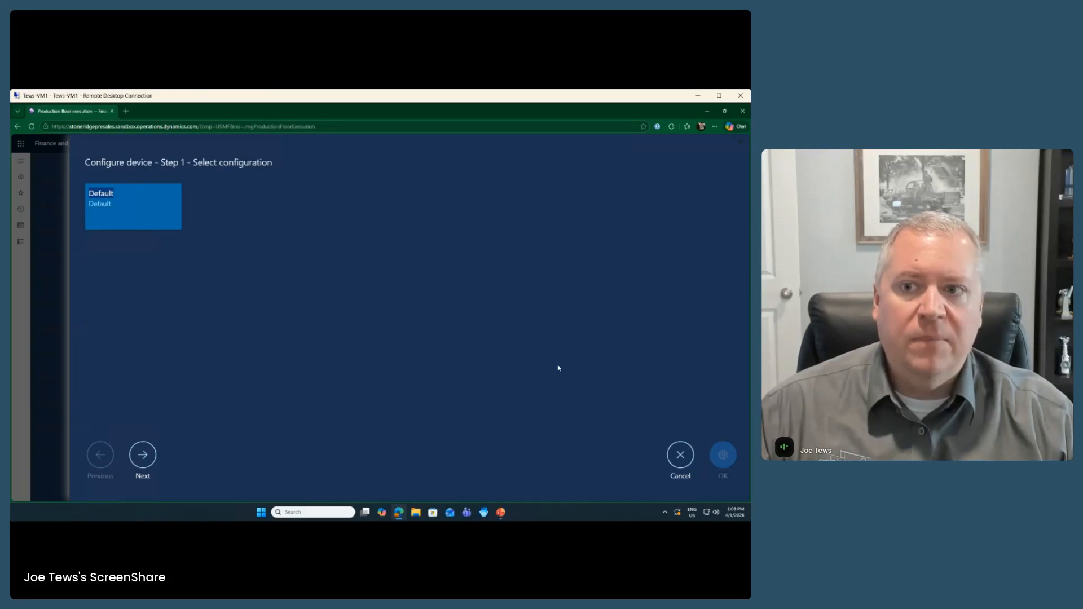
{"action": "left_click", "coordinate": [145, 216]}
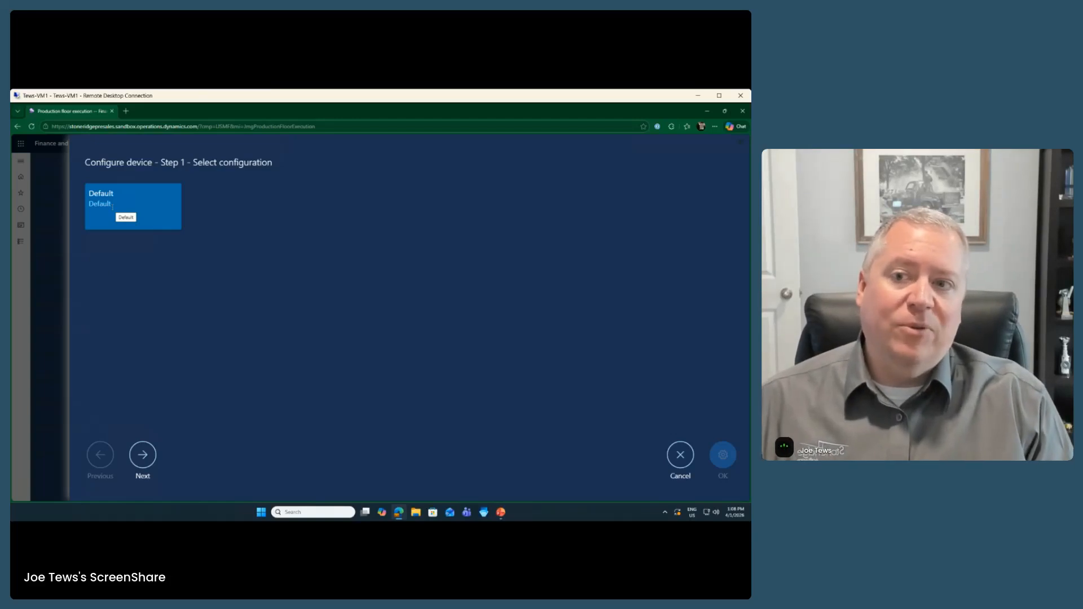
{"action": "left_click", "coordinate": [674, 457]}
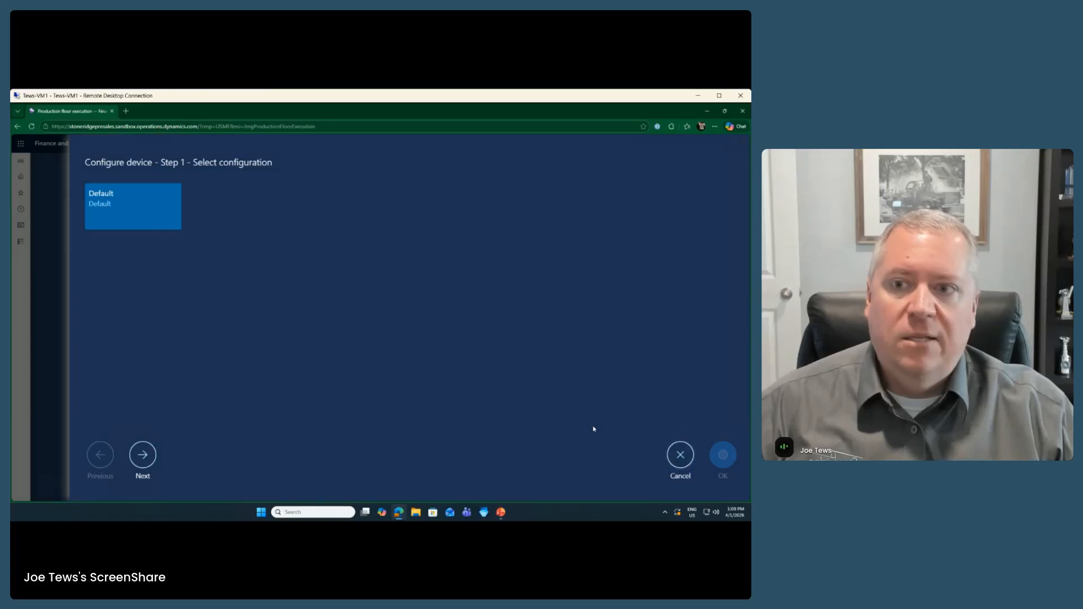
{"action": "left_click", "coordinate": [23, 243]}
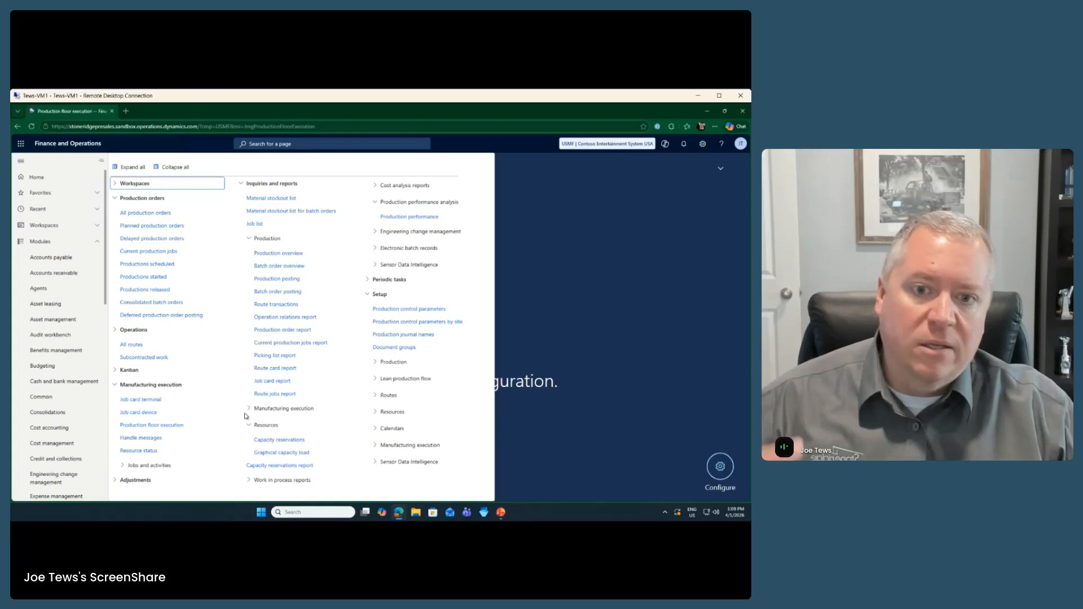
{"action": "left_click", "coordinate": [422, 445]}
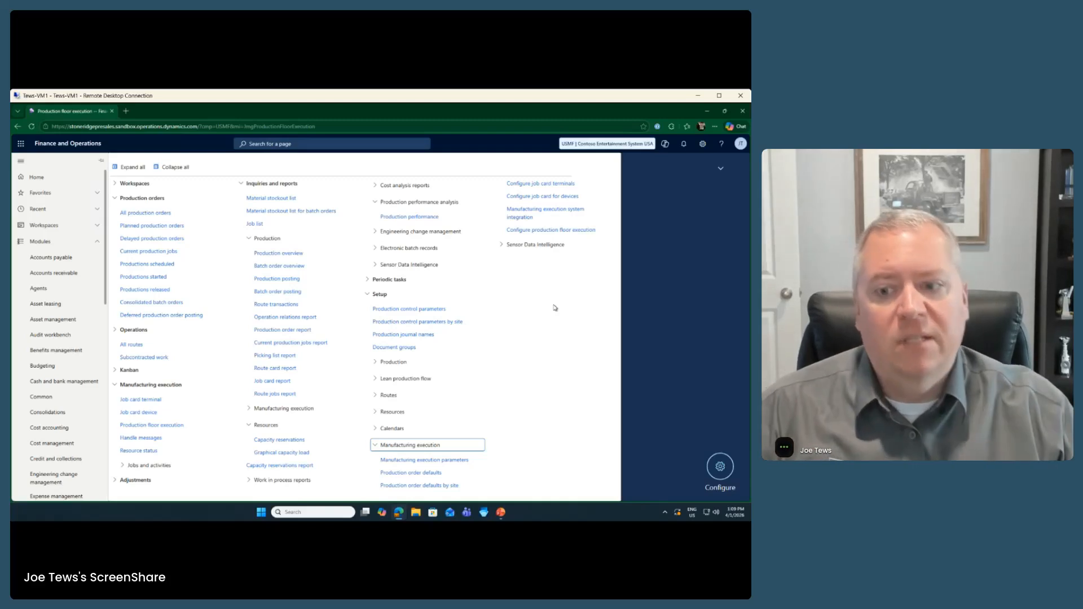
{"action": "left_click", "coordinate": [643, 293]}
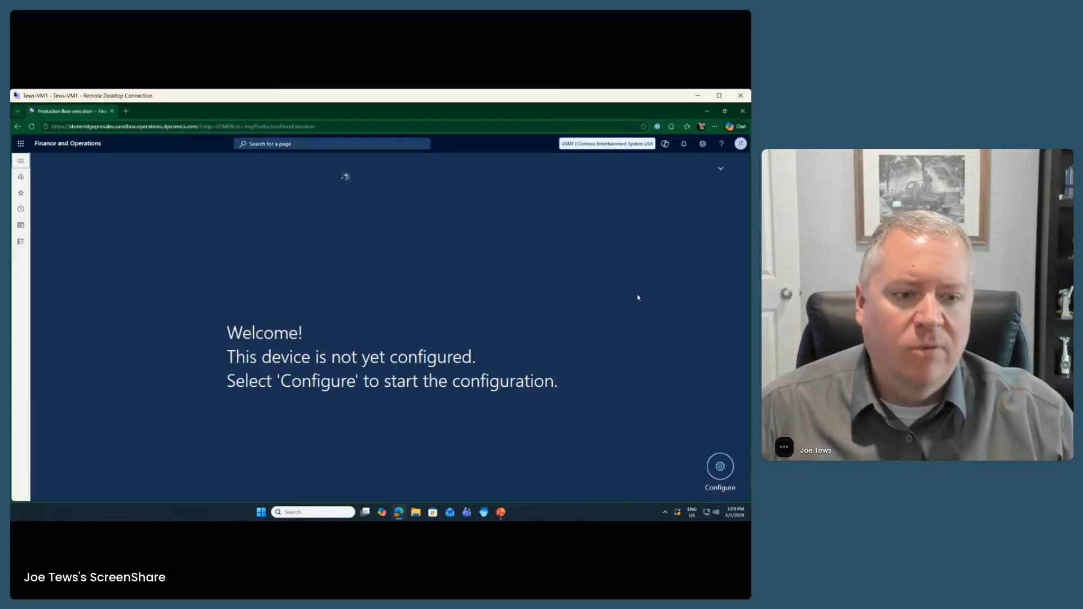
Step: Restart device configuration and browse the resource and production unit lists without choosing any
{"action": "left_click", "coordinate": [719, 466]}
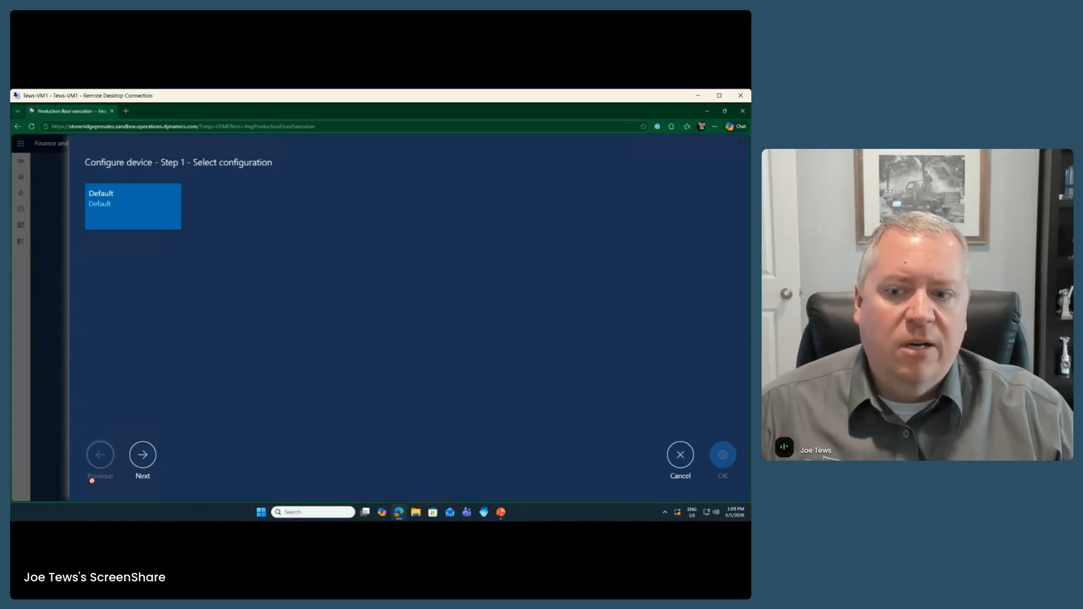
{"action": "left_click", "coordinate": [137, 455]}
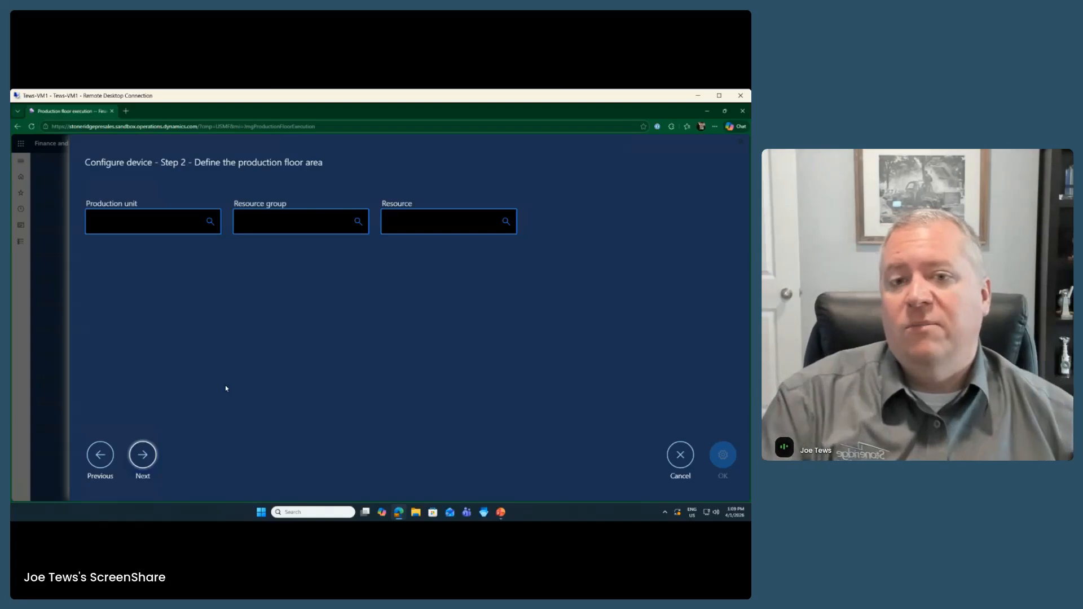
{"action": "left_click", "coordinate": [506, 222]}
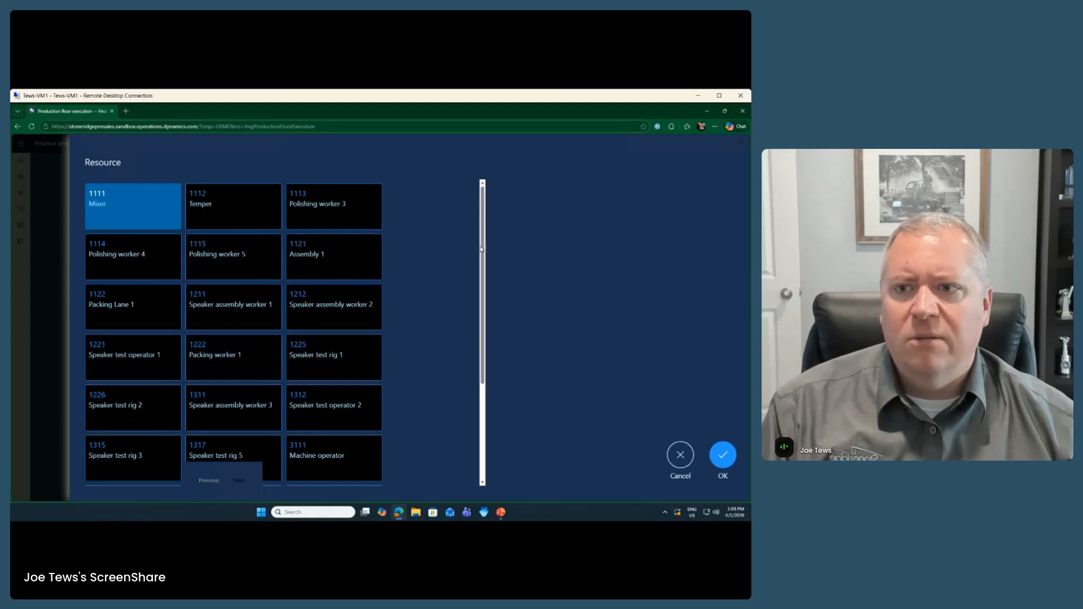
{"action": "left_click", "coordinate": [680, 454]}
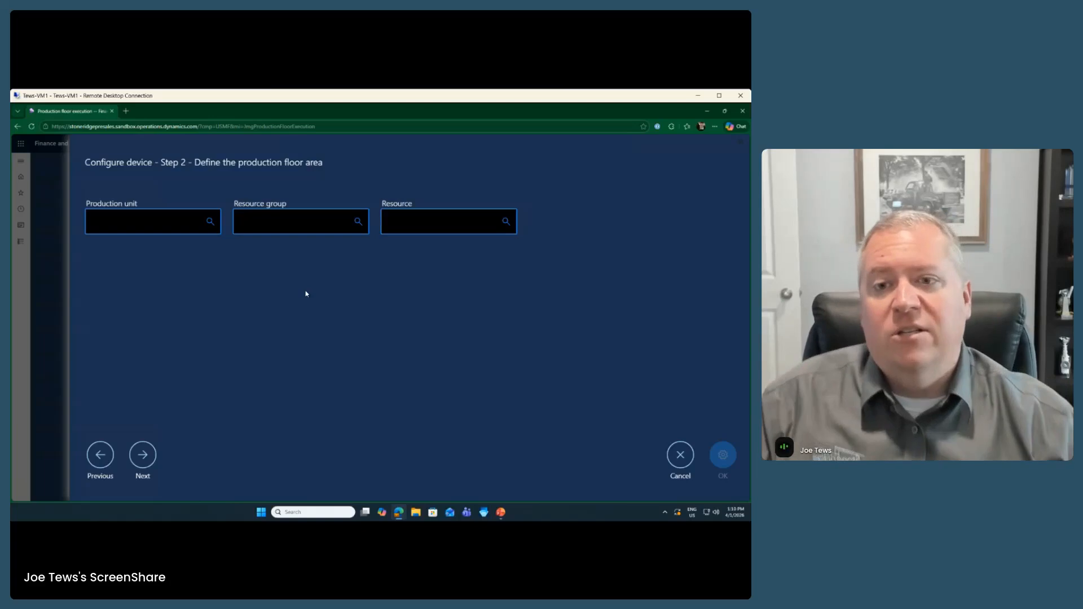
{"action": "left_click", "coordinate": [199, 226]}
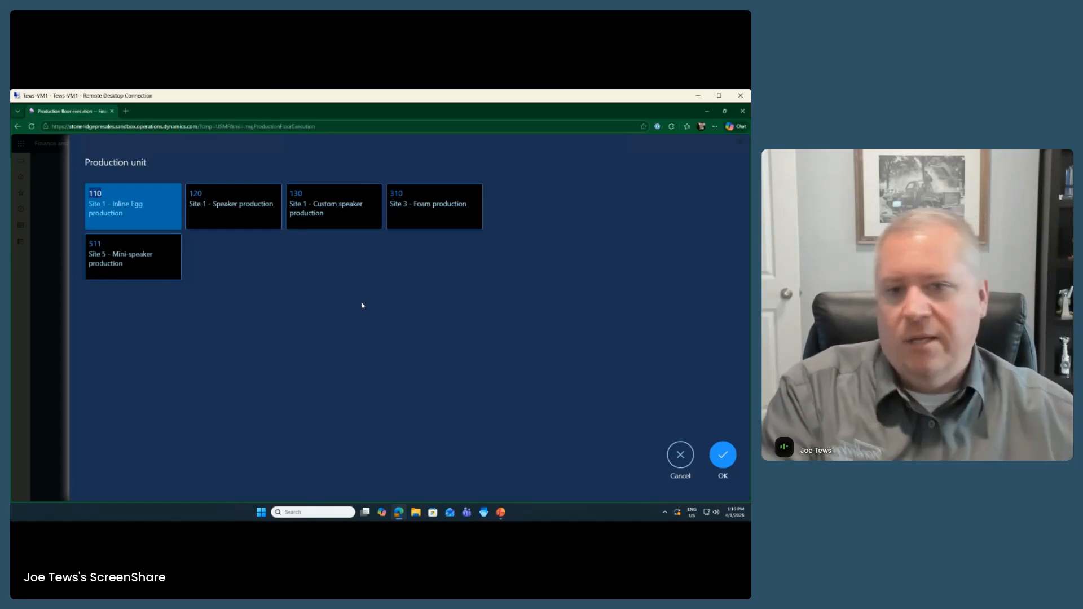
{"action": "left_click", "coordinate": [681, 455]}
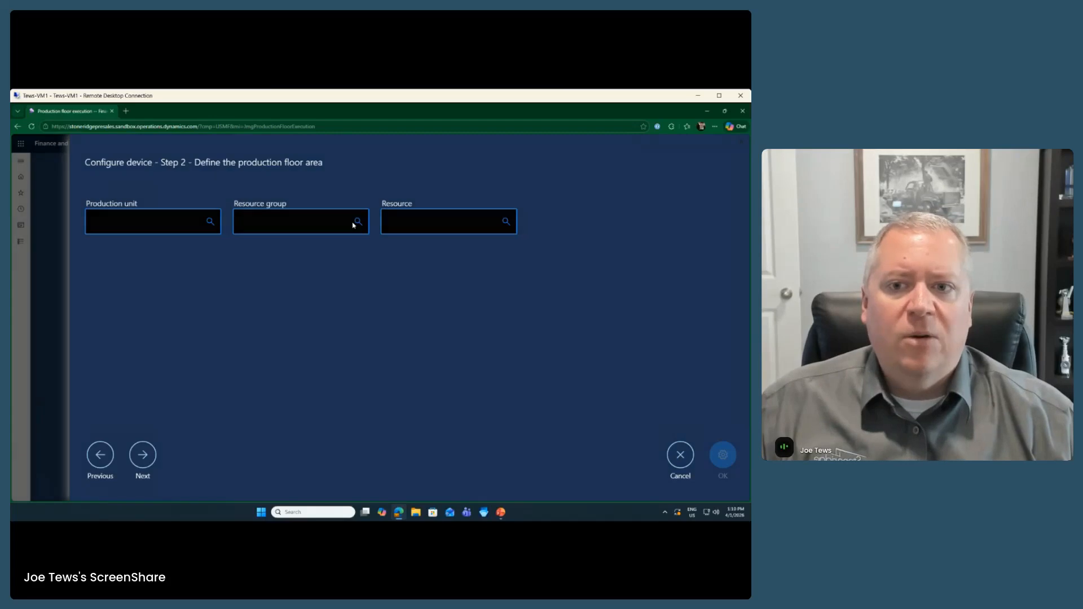
Step: Choose resource group 1110 Cabinet polishing as the floor area and advance to Step 3
{"action": "left_click", "coordinate": [354, 222]}
{"action": "left_click", "coordinate": [132, 217]}
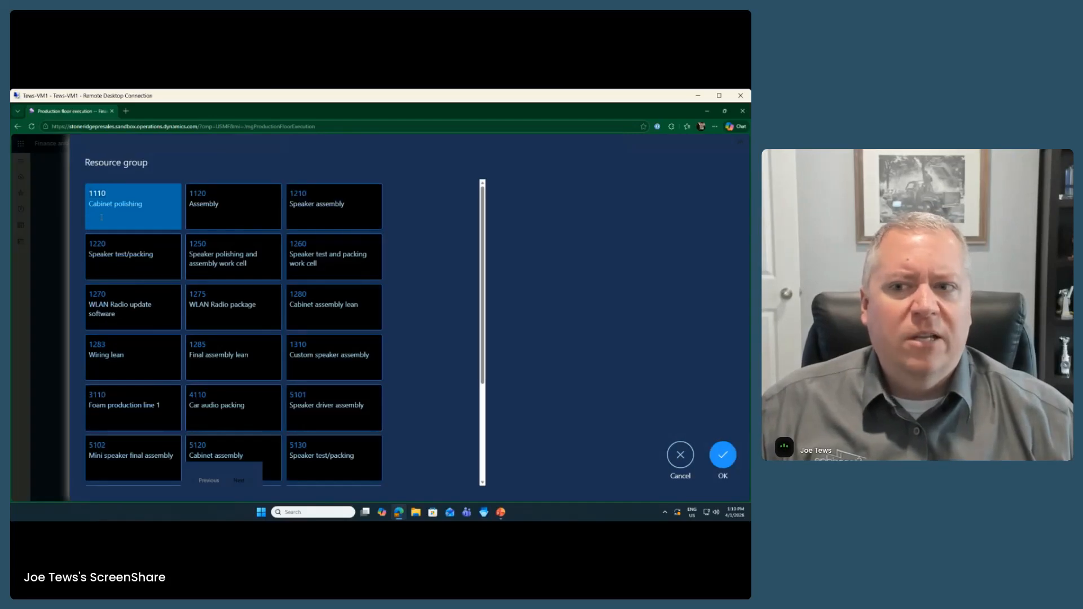
{"action": "left_click", "coordinate": [721, 454]}
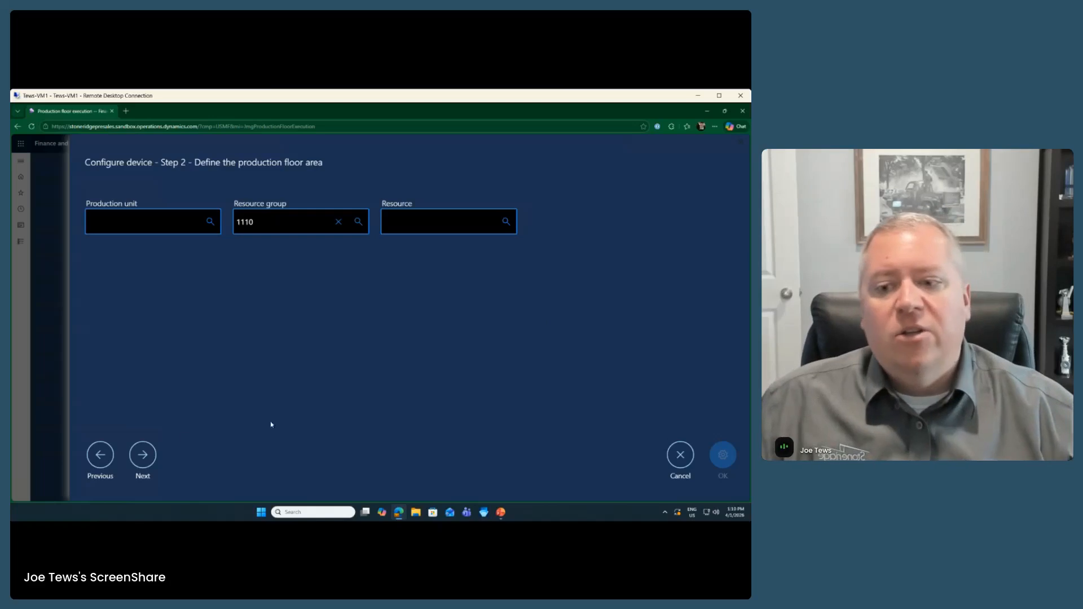
{"action": "left_click", "coordinate": [142, 455]}
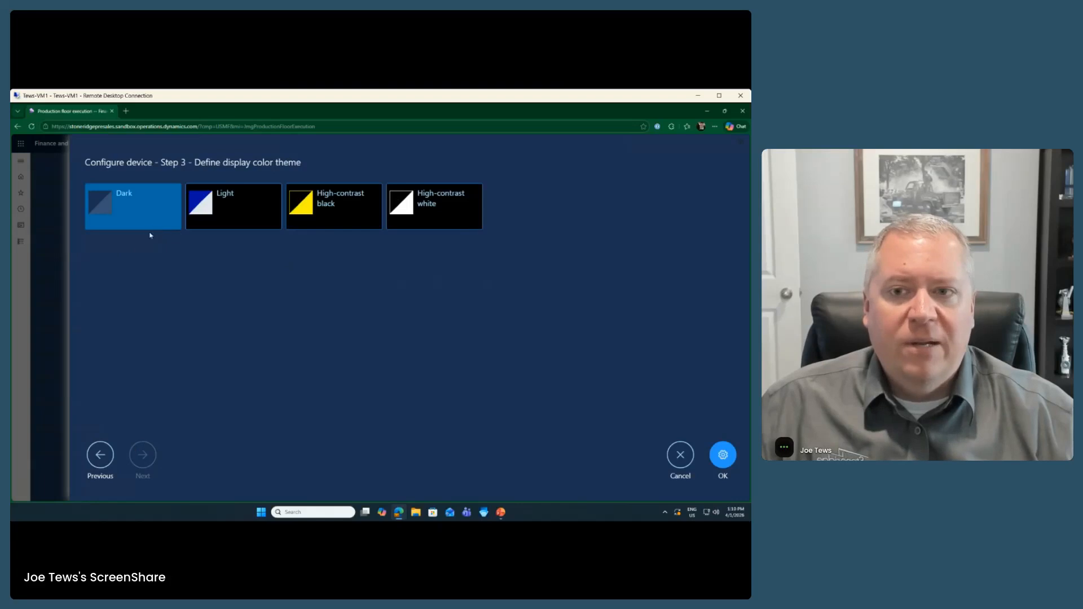
Step: Preview the Light and High-contrast black themes, keep Dark, and finish the device configuration
{"action": "left_click", "coordinate": [234, 210]}
{"action": "left_click", "coordinate": [332, 213]}
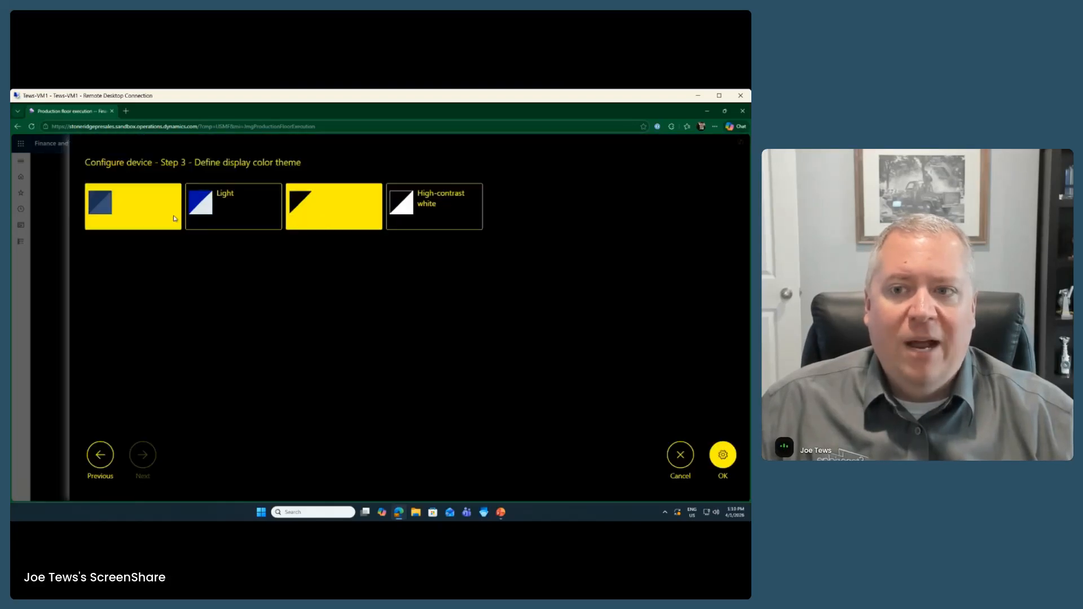
{"action": "left_click", "coordinate": [175, 219]}
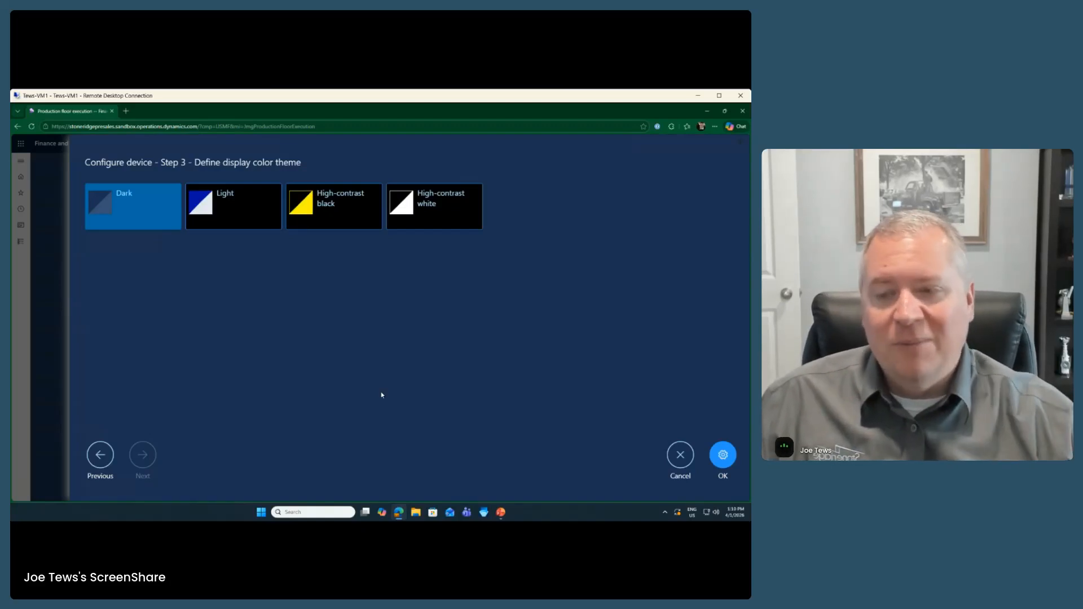
{"action": "left_click", "coordinate": [722, 455]}
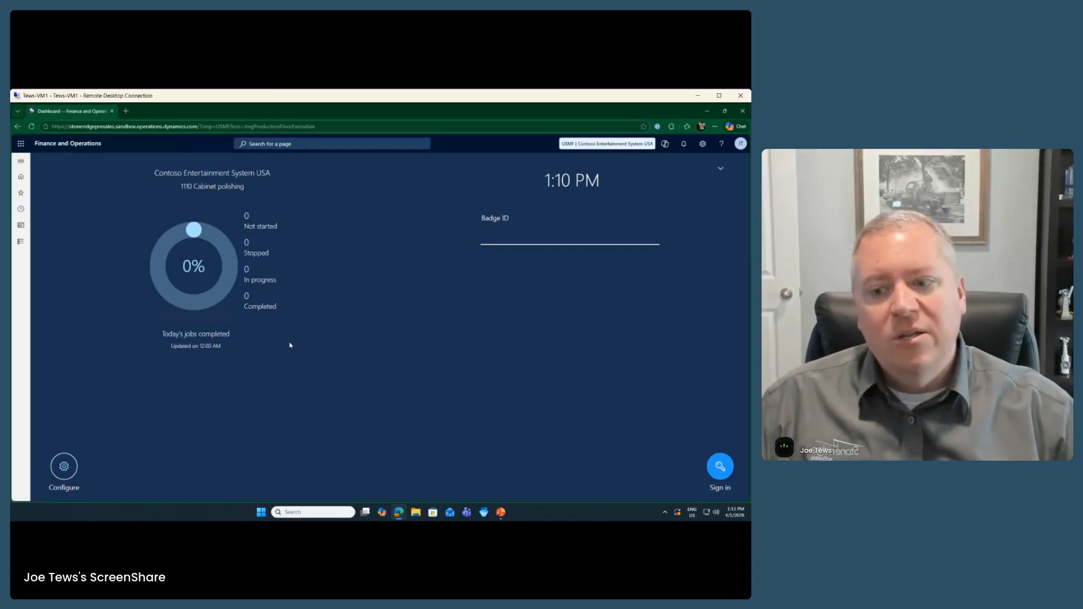
Step: Load the Presales Sandbox dashboard in a new browser tab and show the module list
{"action": "left_click", "coordinate": [126, 111]}
{"action": "left_click", "coordinate": [111, 111]}
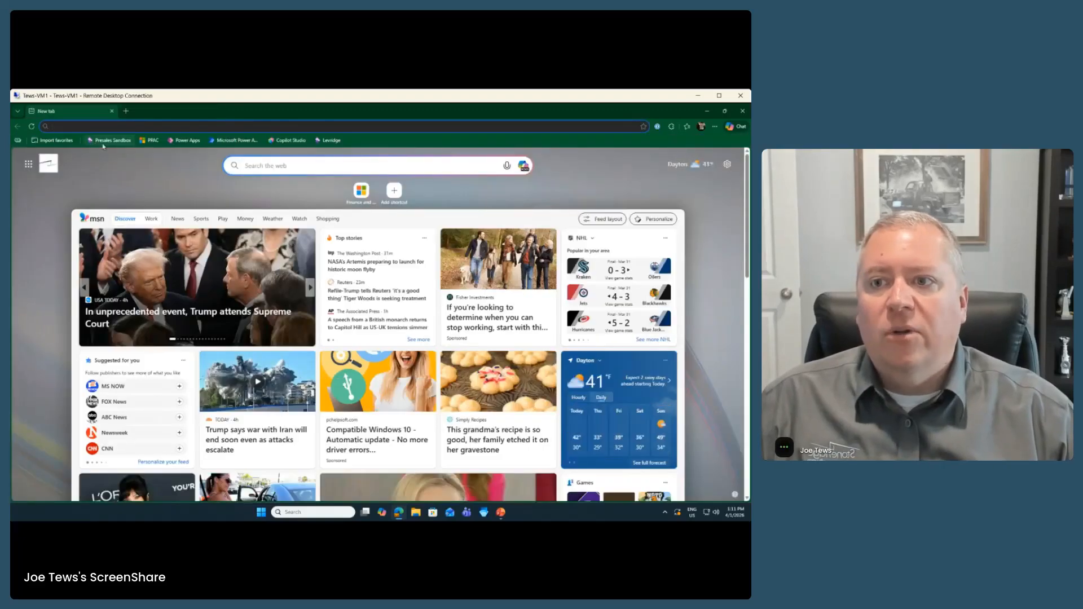
{"action": "left_click", "coordinate": [104, 141]}
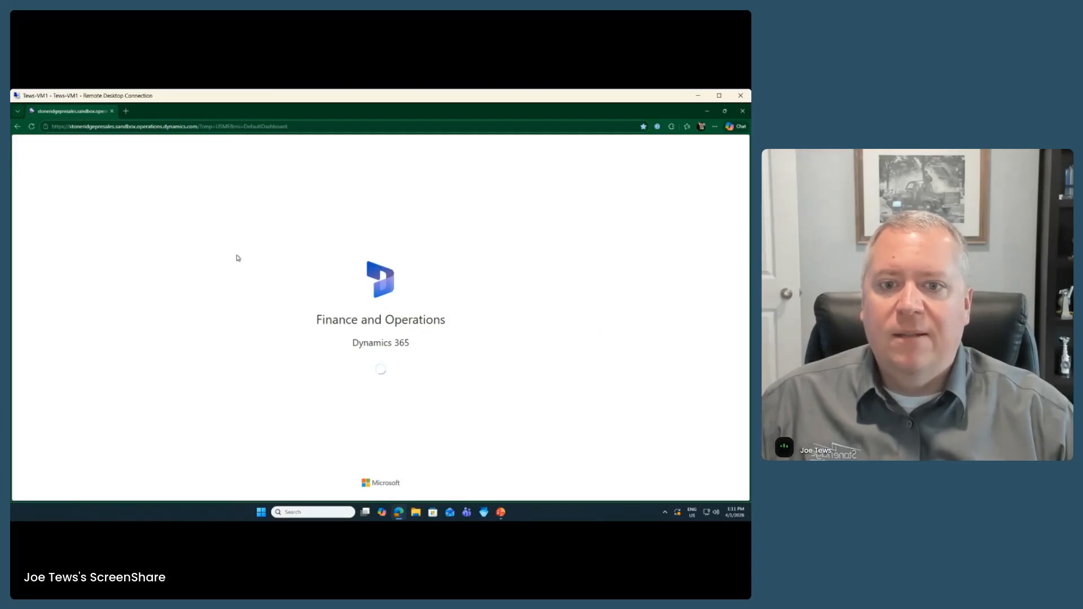
{"action": "left_click", "coordinate": [21, 242]}
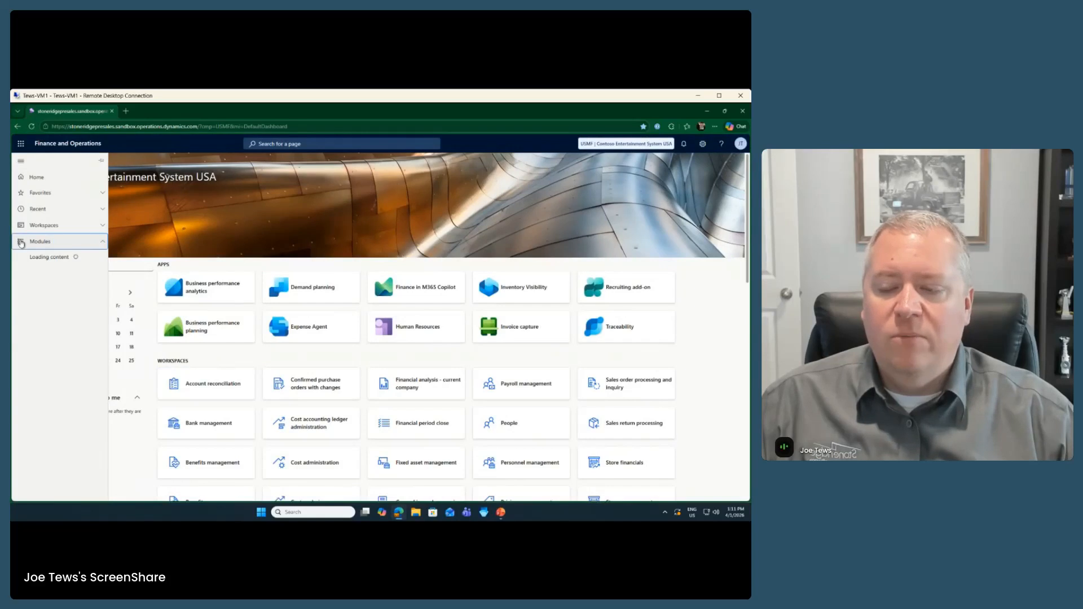
{"action": "scroll", "coordinate": [59, 417], "scroll_direction": "down", "scroll_amount": 7}
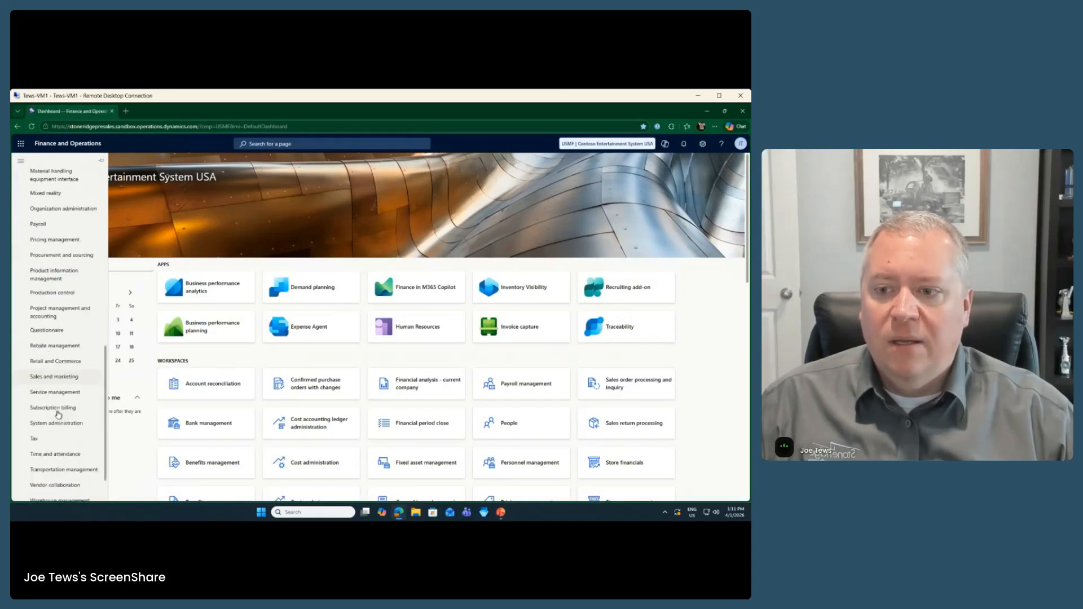
Step: Open All production orders, switch to the Batches view, and start a new batch order
{"action": "left_click", "coordinate": [65, 300]}
{"action": "left_click", "coordinate": [150, 215]}
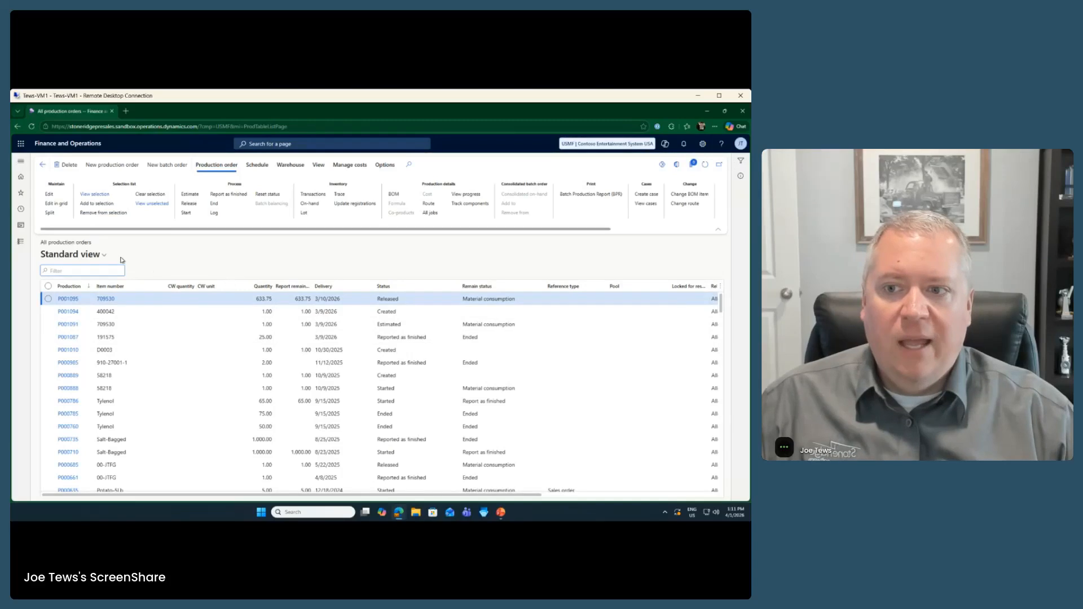
{"action": "left_click", "coordinate": [84, 255]}
{"action": "left_click", "coordinate": [99, 294]}
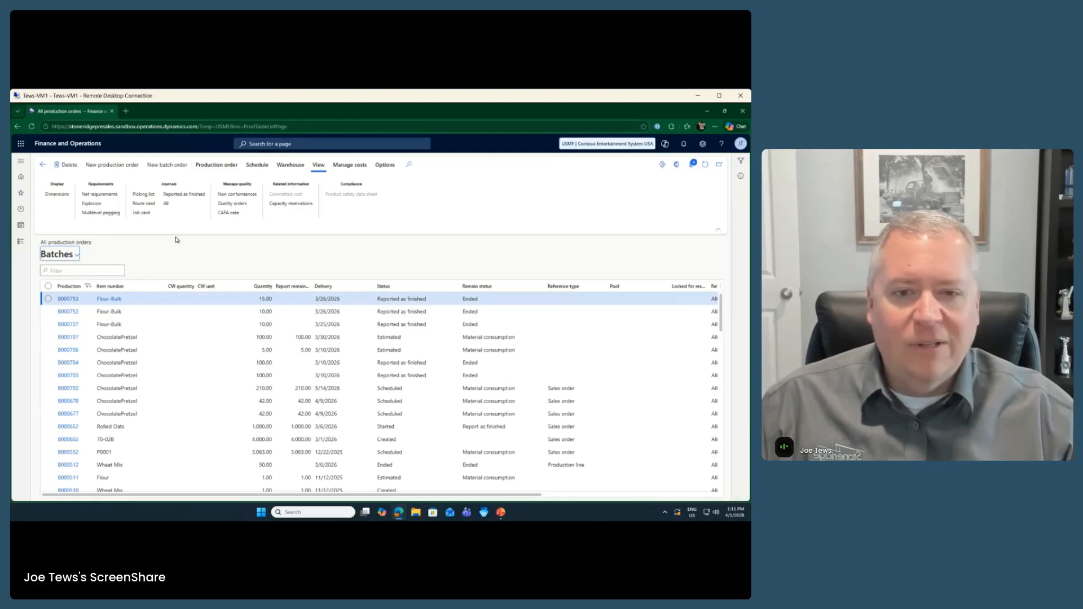
{"action": "left_click", "coordinate": [184, 167]}
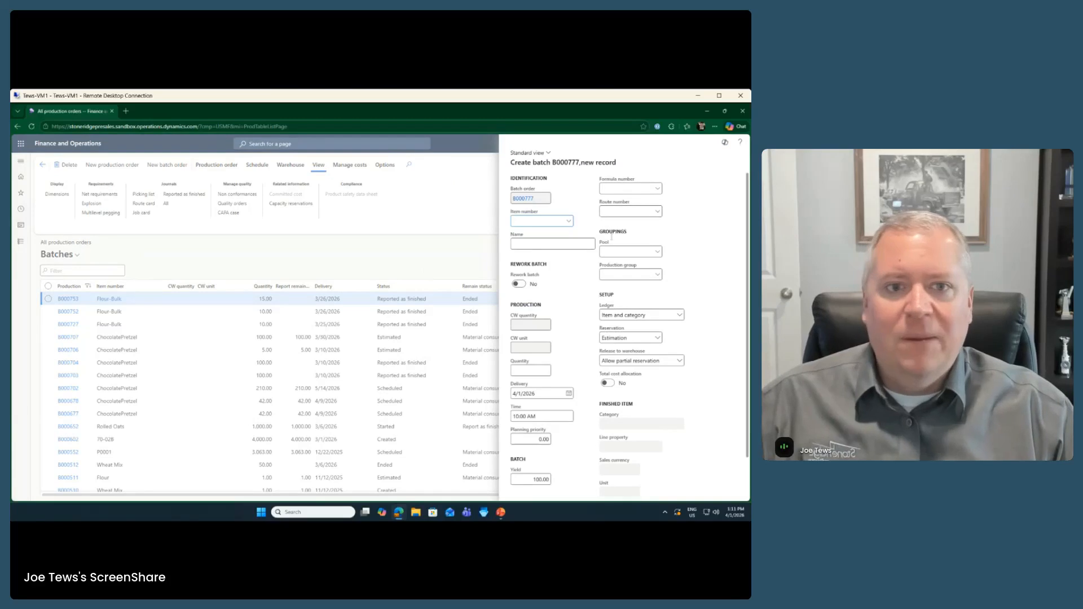
Step: Set the batch item to Flour-Bulk at site 1 and accept the active formula and route
{"action": "left_click", "coordinate": [568, 222]}
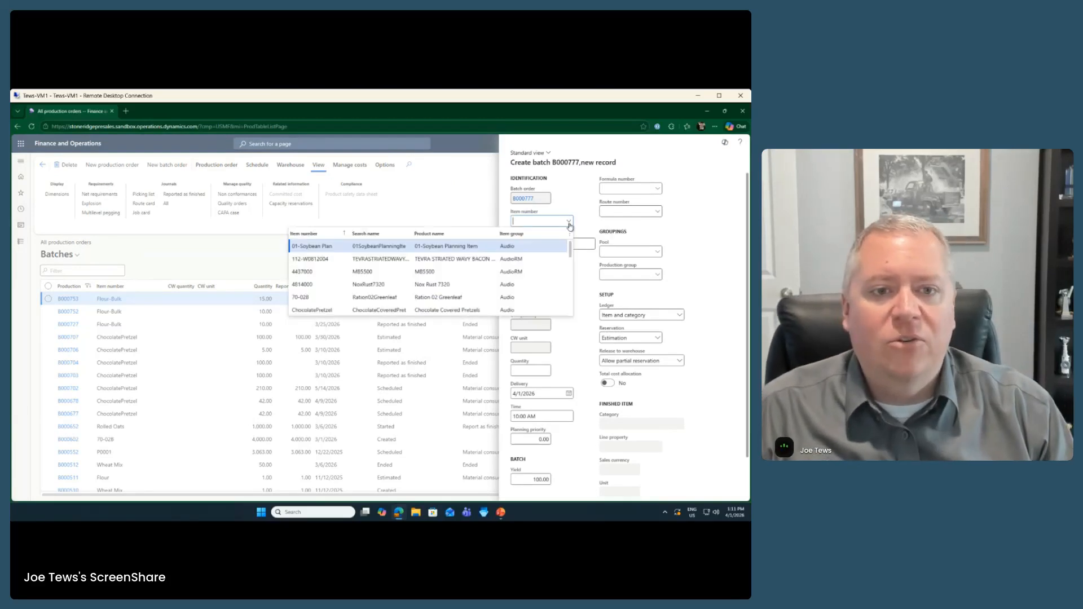
{"action": "type", "text": "flour"}
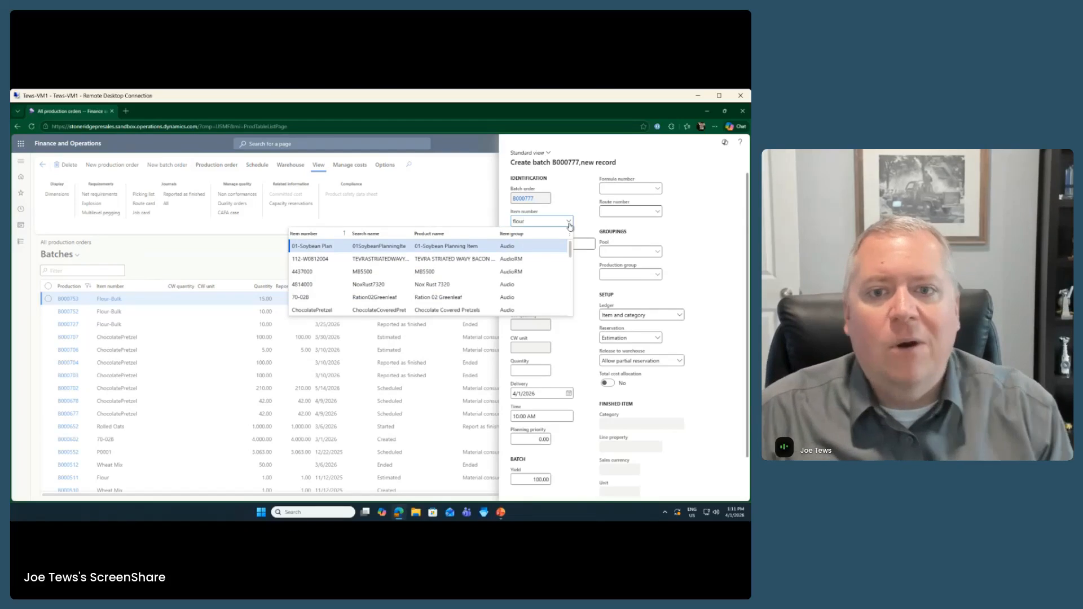
{"action": "left_click", "coordinate": [341, 261]}
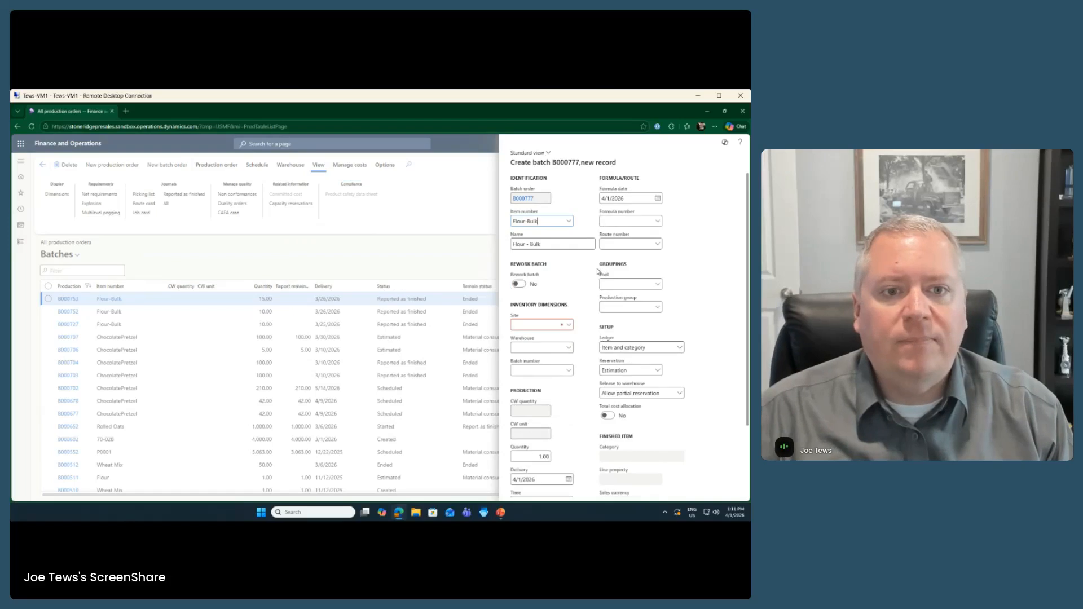
{"action": "left_click", "coordinate": [531, 325]}
{"action": "type", "text": "1"}
{"action": "key", "text": "Tab"}
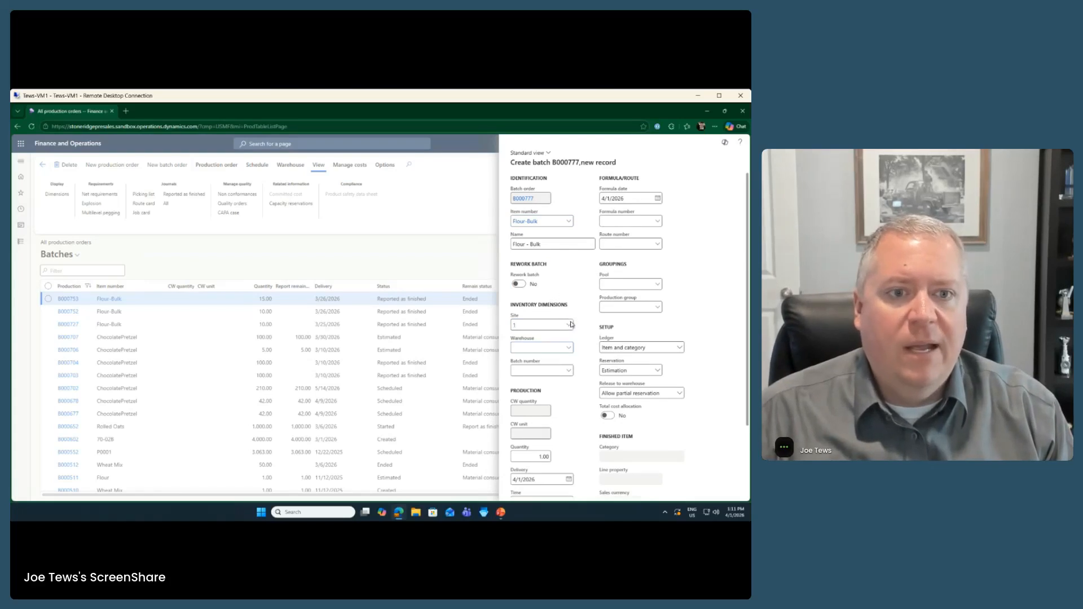
{"action": "left_click", "coordinate": [429, 309]}
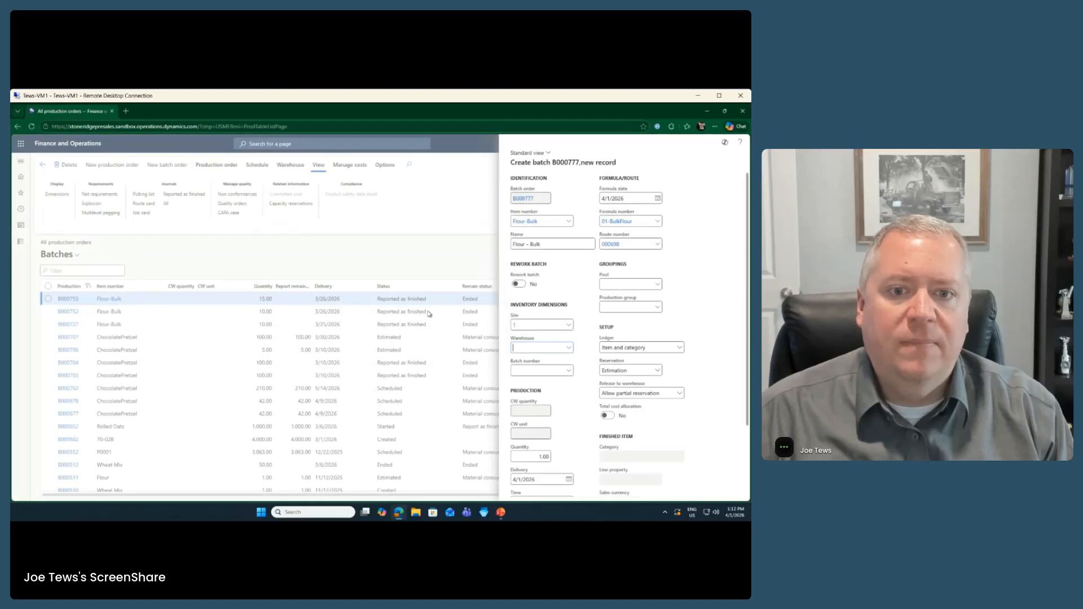
Step: Choose batch number 032626, set quantity to 5, and create the batch order
{"action": "left_click", "coordinate": [570, 372]}
{"action": "left_click", "coordinate": [198, 248]}
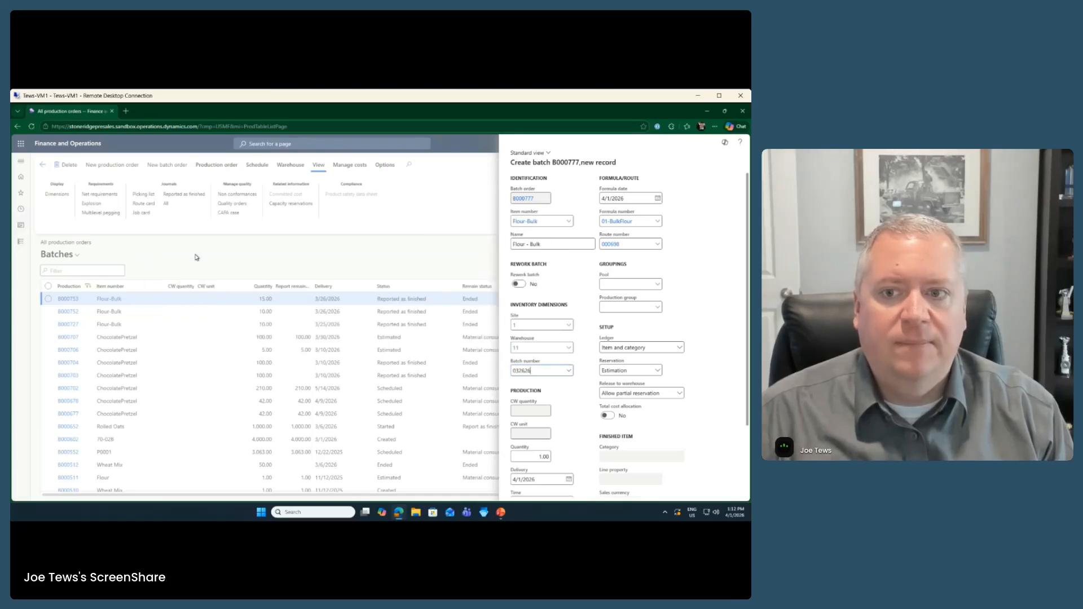
{"action": "scroll", "coordinate": [588, 398], "scroll_direction": "down", "scroll_amount": 2}
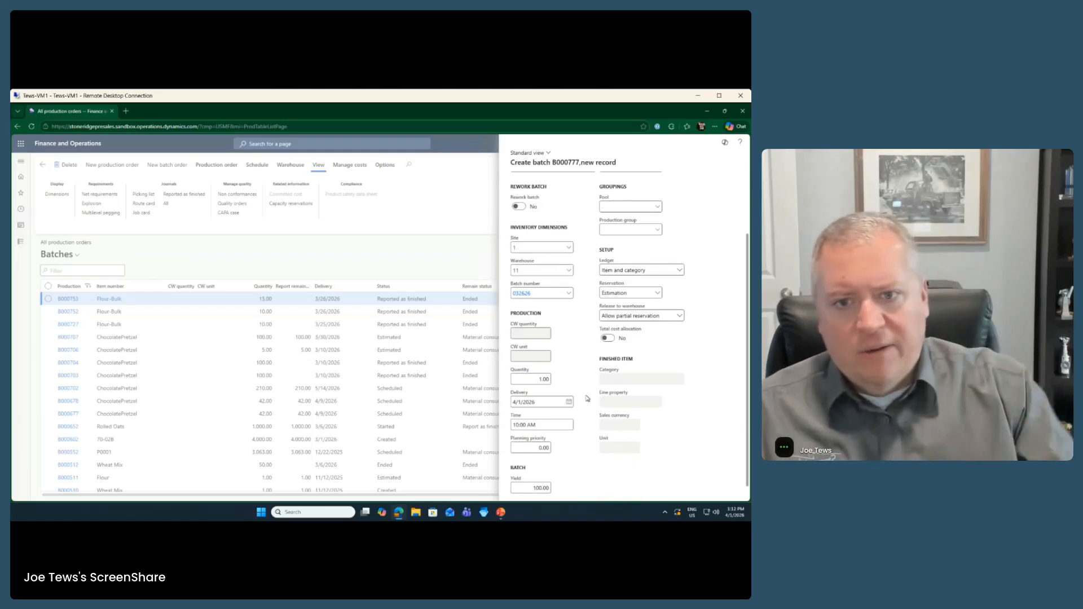
{"action": "left_click", "coordinate": [533, 379]}
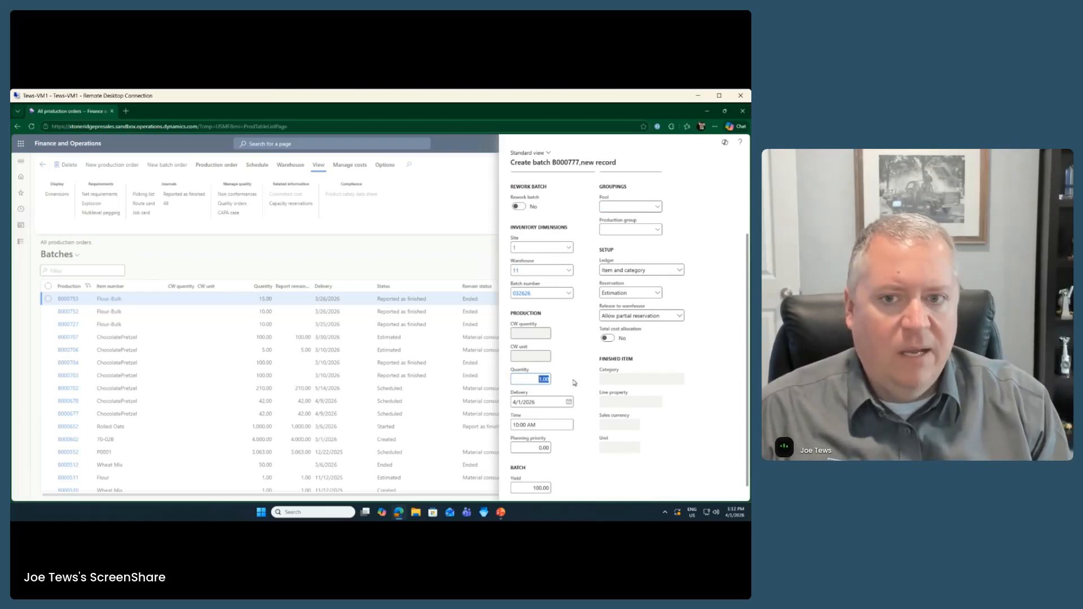
{"action": "type", "text": "5"}
{"action": "key", "text": "Tab"}
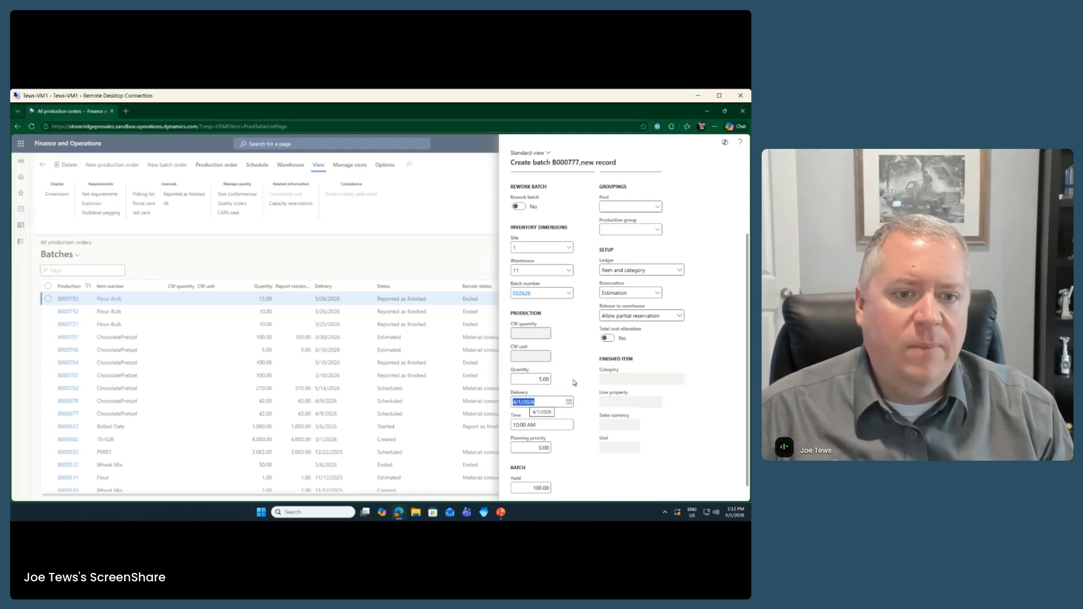
{"action": "scroll", "coordinate": [580, 380], "scroll_direction": "up", "scroll_amount": 3}
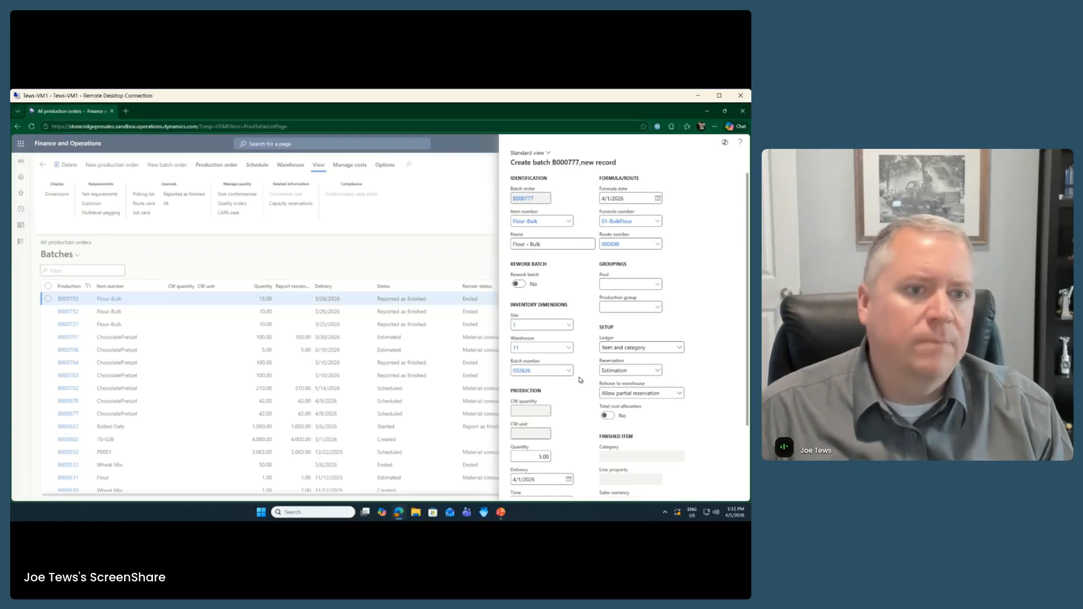
{"action": "scroll", "coordinate": [581, 389], "scroll_direction": "down", "scroll_amount": 3}
{"action": "left_click", "coordinate": [696, 491]}
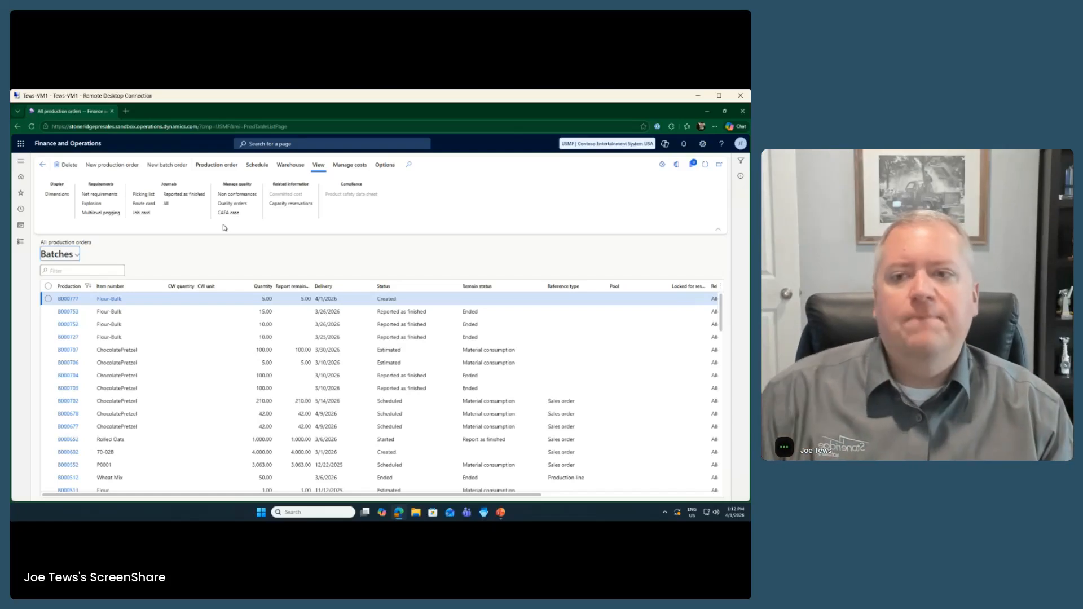
Step: Run Estimate on batch order B000777 and open its formula lines
{"action": "left_click", "coordinate": [216, 165]}
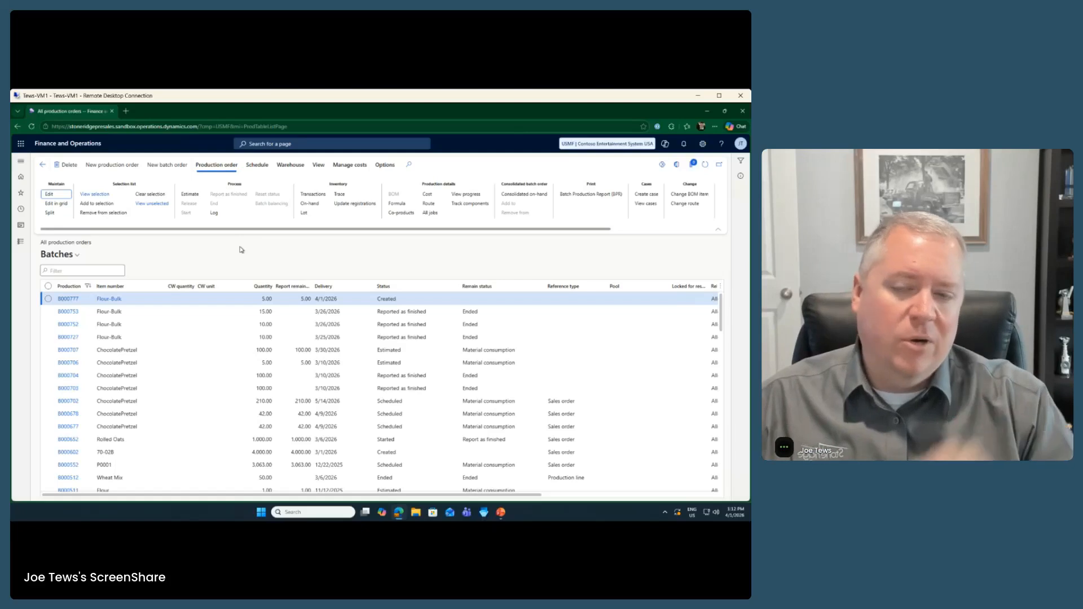
{"action": "left_click", "coordinate": [196, 197]}
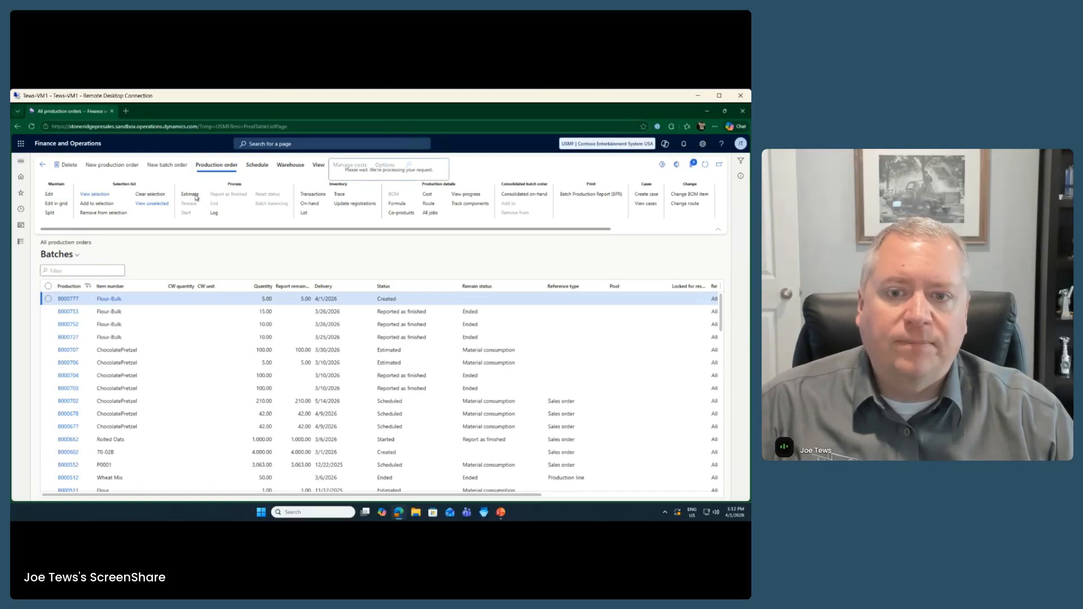
{"action": "left_click", "coordinate": [701, 484]}
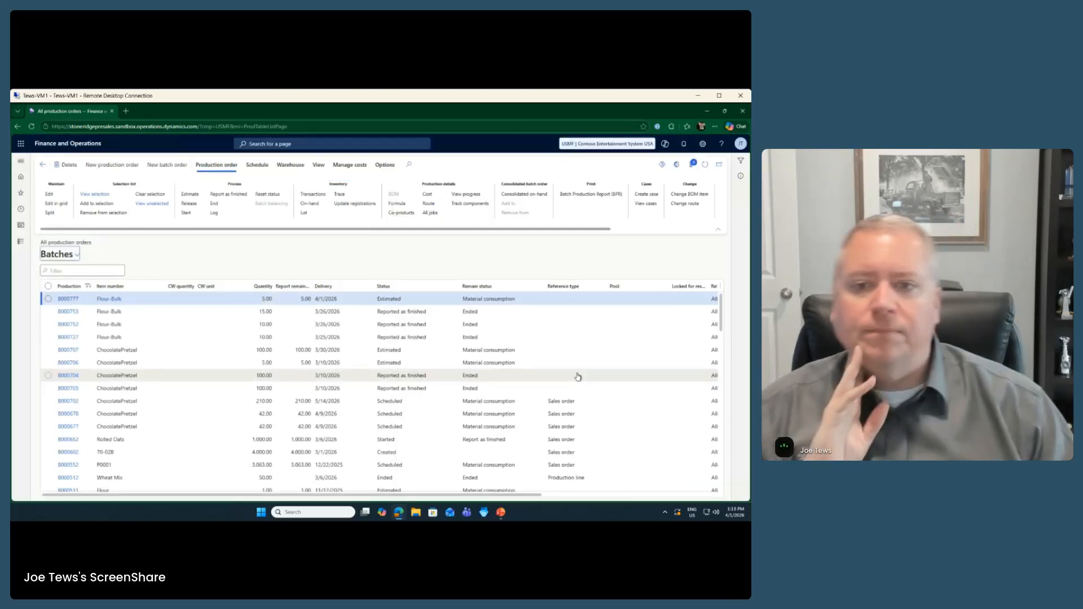
{"action": "left_click", "coordinate": [398, 204]}
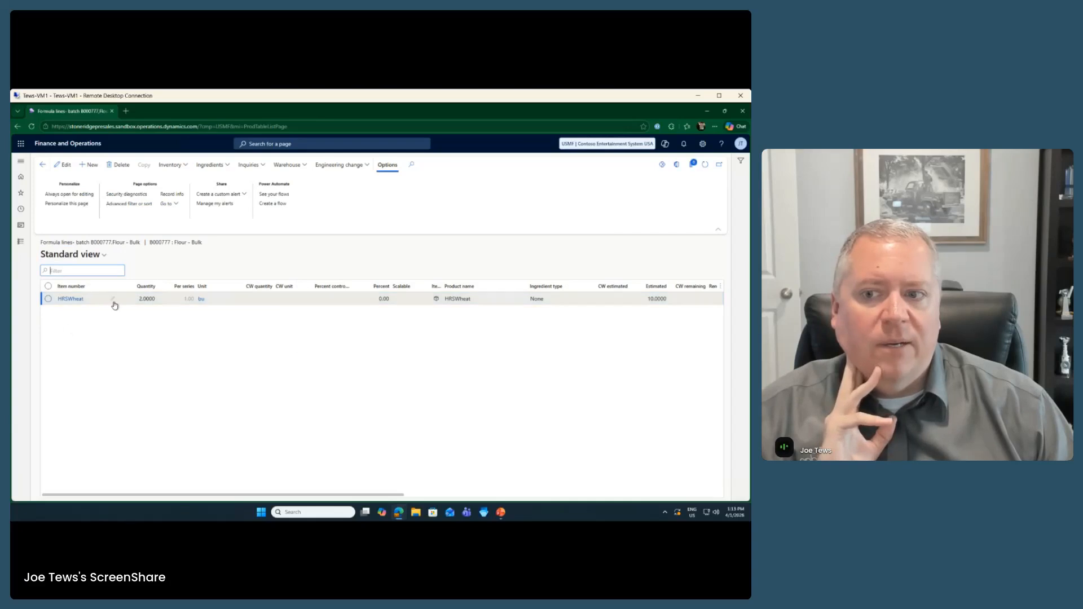
Step: Set batch number 032626 on the HRSWheat formula line, then go back to the Batches orders list
{"action": "left_click_drag", "start_coordinate": [392, 496], "coordinate": [443, 499]}
{"action": "left_click_drag", "start_coordinate": [534, 496], "coordinate": [326, 489]}
{"action": "left_click", "coordinate": [70, 299]}
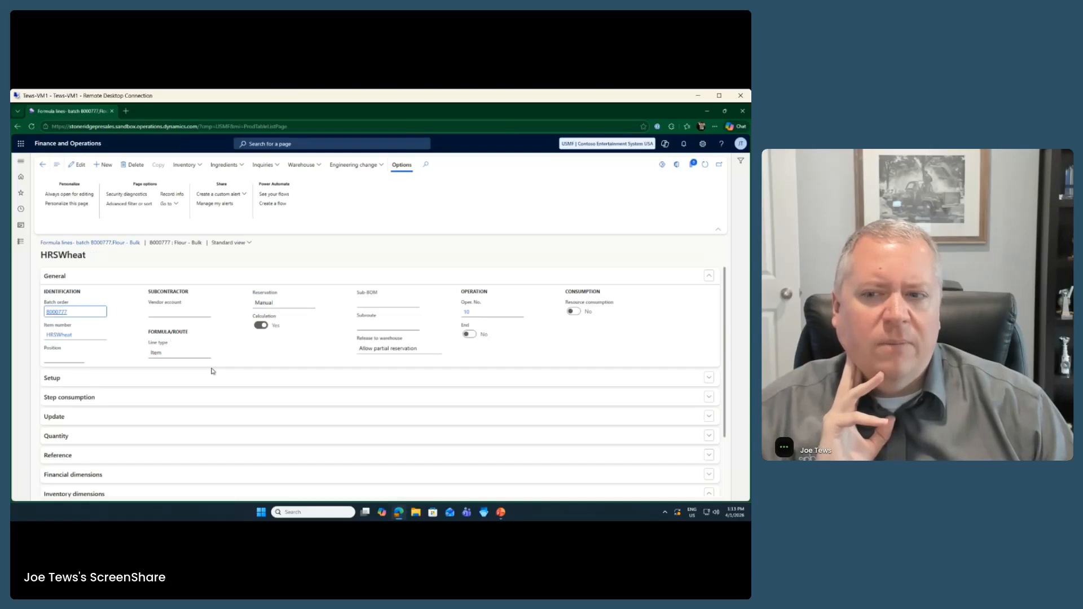
{"action": "left_click", "coordinate": [80, 164]}
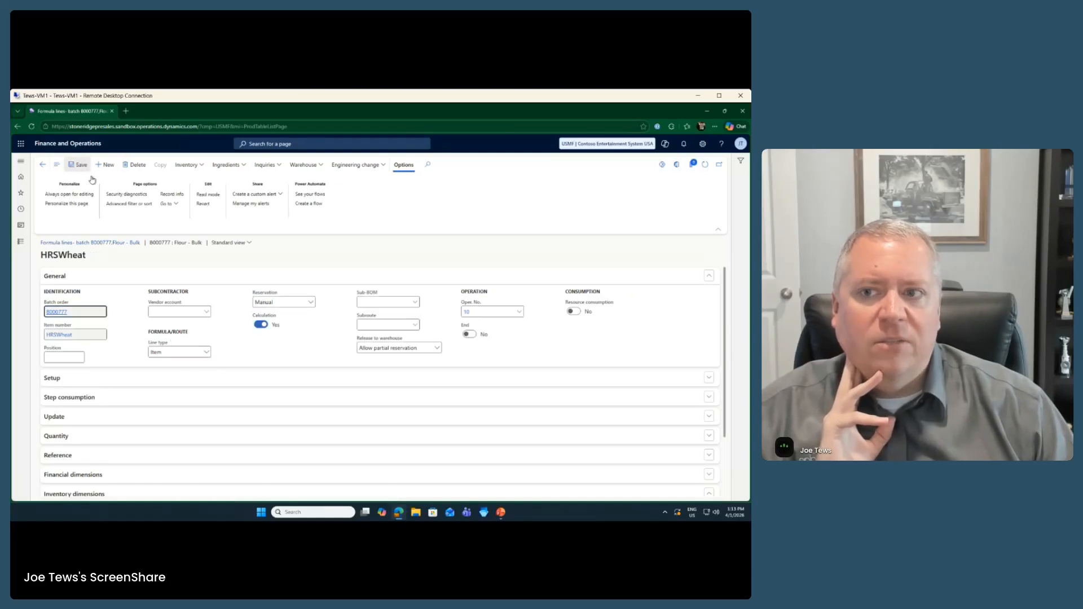
{"action": "scroll", "coordinate": [534, 391], "scroll_direction": "down", "scroll_amount": 2}
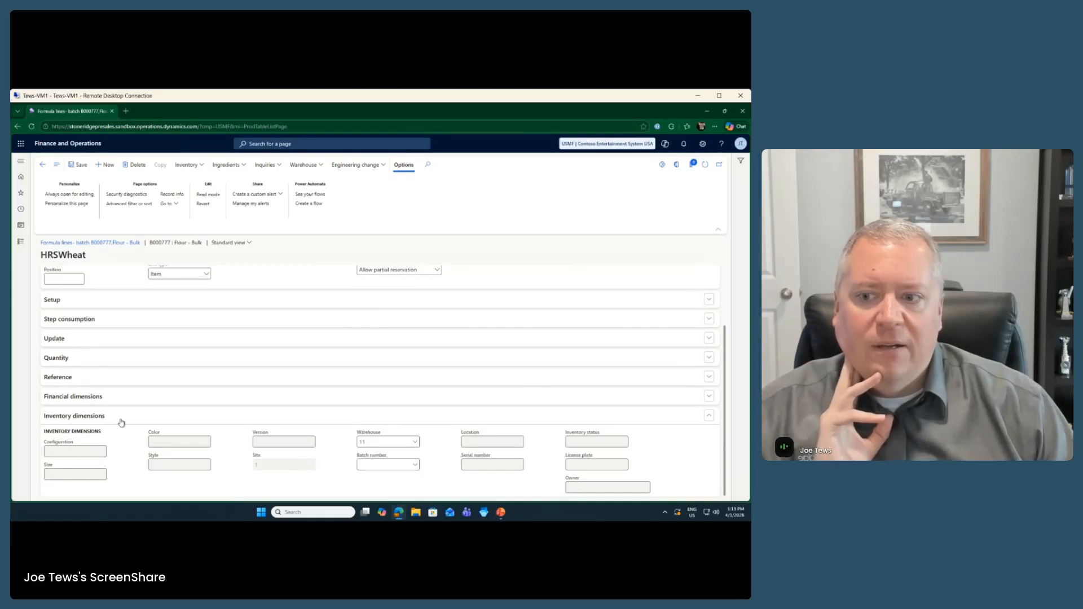
{"action": "left_click", "coordinate": [417, 467]}
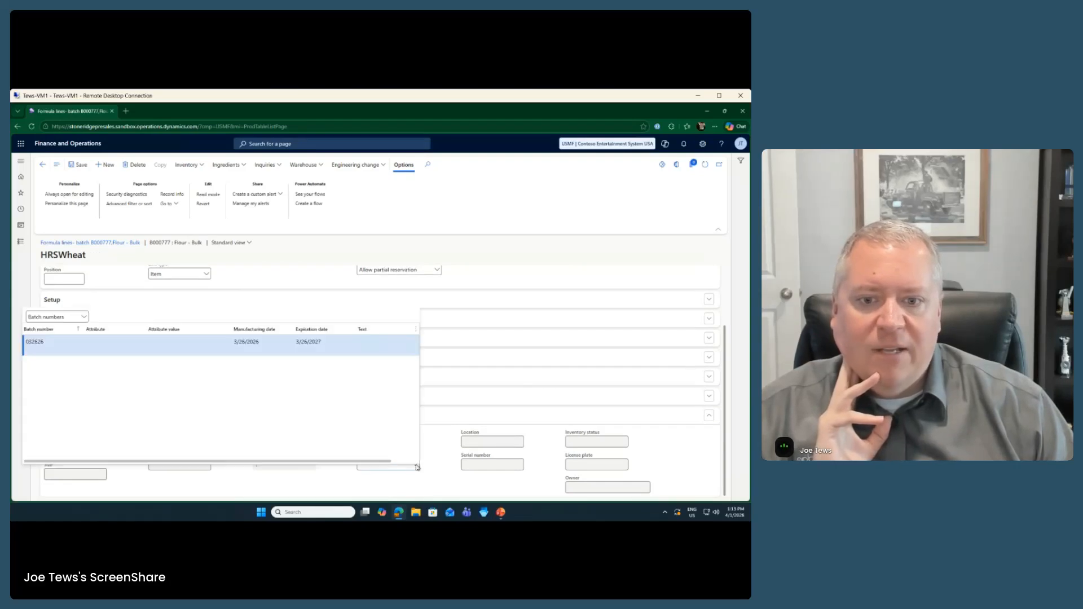
{"action": "left_click", "coordinate": [194, 347]}
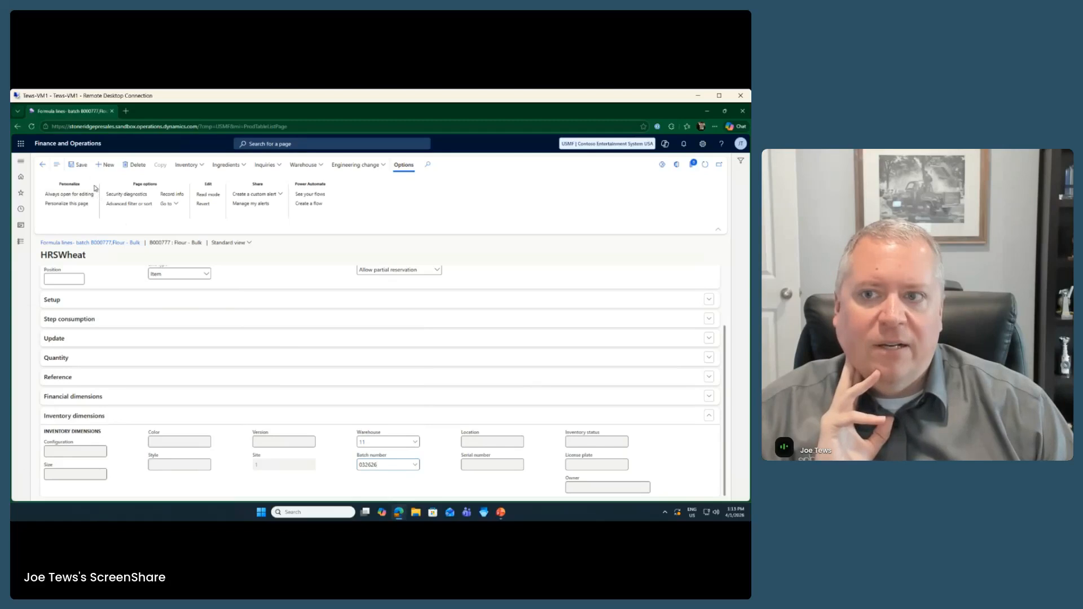
{"action": "left_click", "coordinate": [42, 165]}
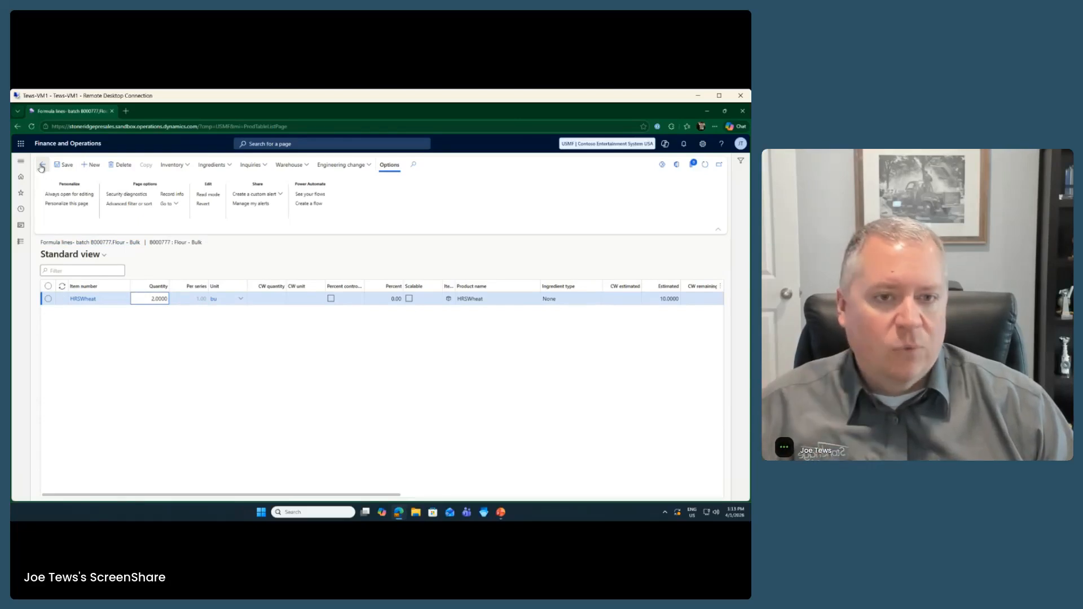
{"action": "left_click", "coordinate": [41, 165]}
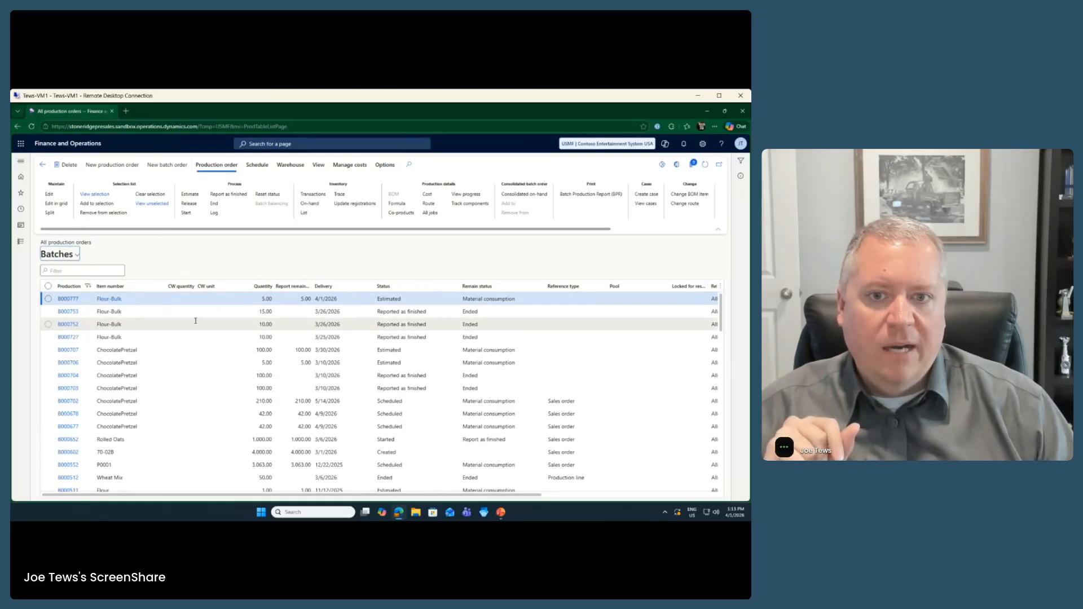
{"action": "left_click", "coordinate": [429, 205]}
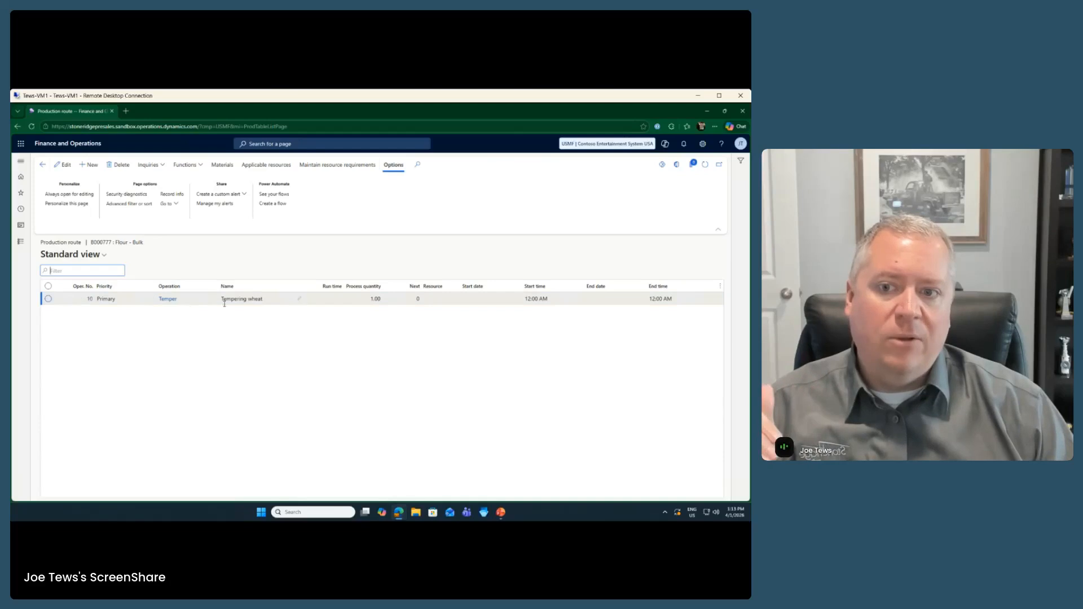
{"action": "left_click", "coordinate": [93, 301]}
{"action": "left_click", "coordinate": [102, 300]}
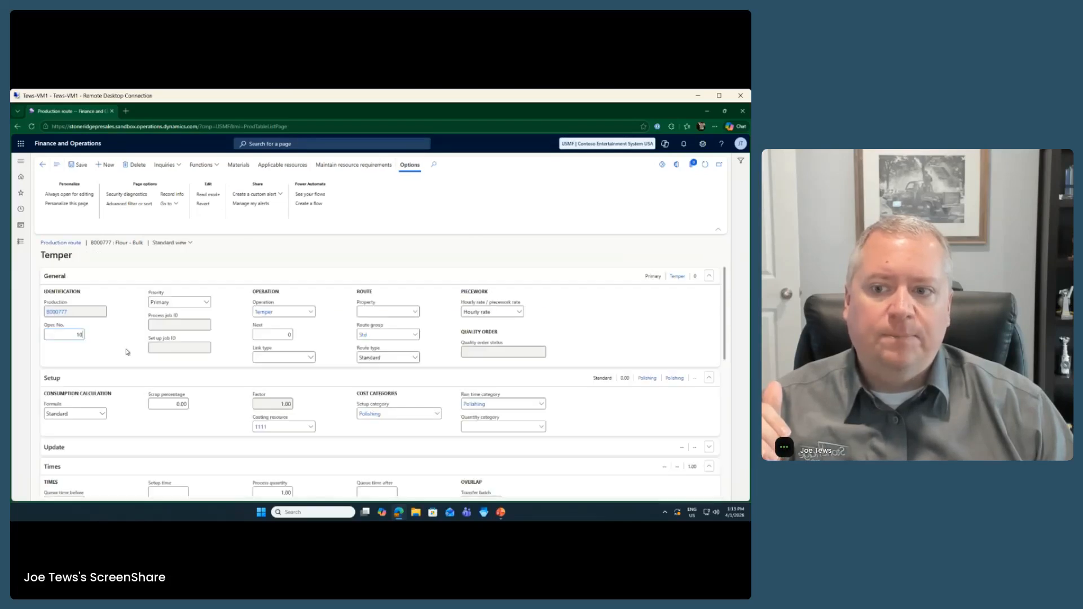
{"action": "scroll", "coordinate": [127, 350], "scroll_direction": "down", "scroll_amount": 3}
{"action": "scroll", "coordinate": [127, 350], "scroll_direction": "down", "scroll_amount": 3}
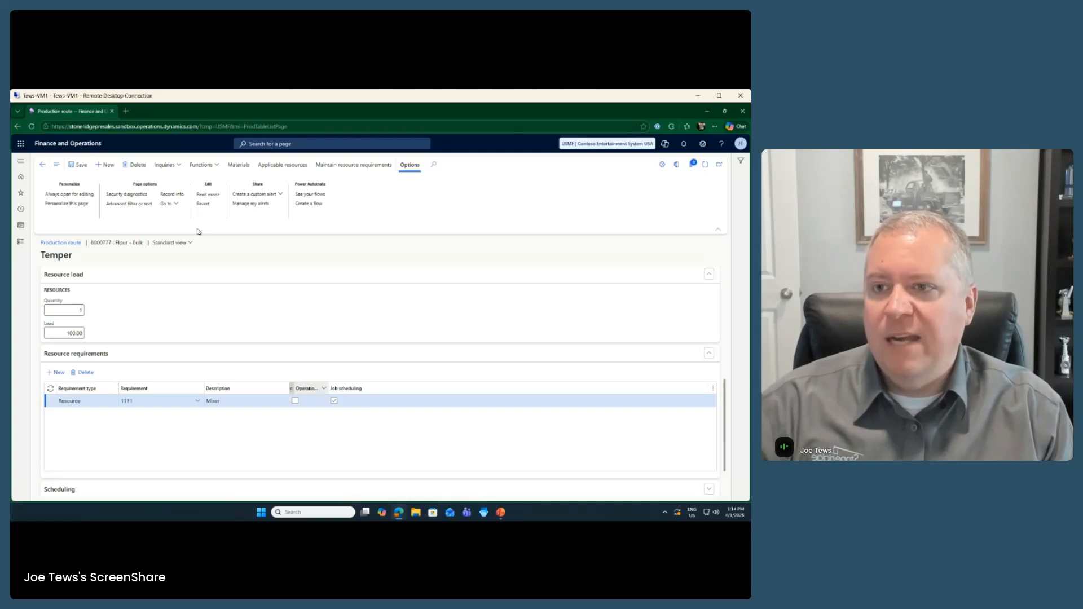
{"action": "left_click", "coordinate": [43, 166]}
{"action": "left_click", "coordinate": [43, 166]}
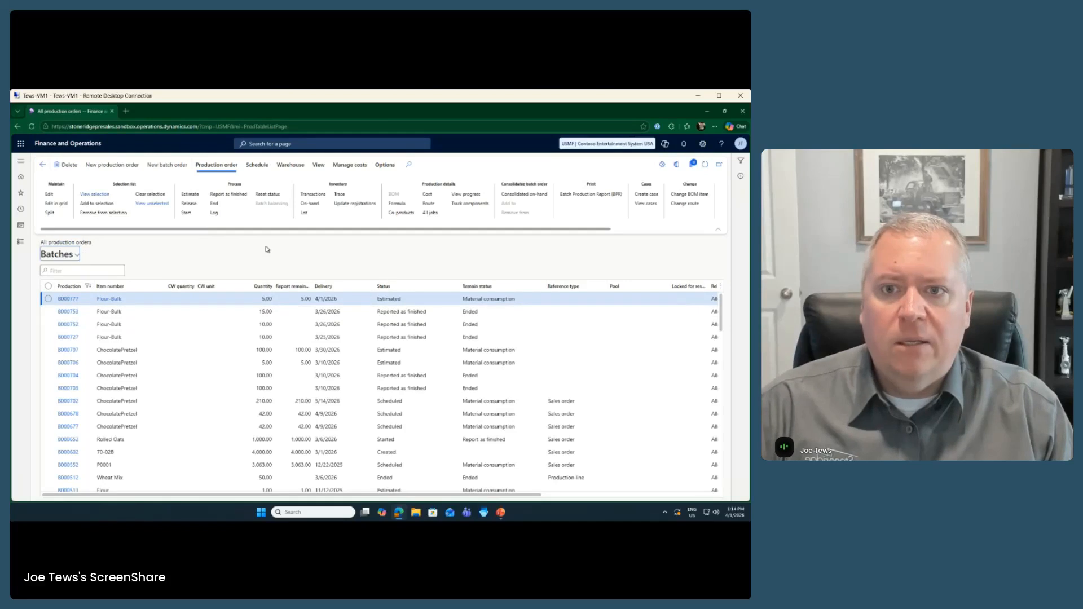
Step: Release B000777 from the Production order tab, then load the dashboard favorite in a new browser tab
{"action": "left_click", "coordinate": [189, 204]}
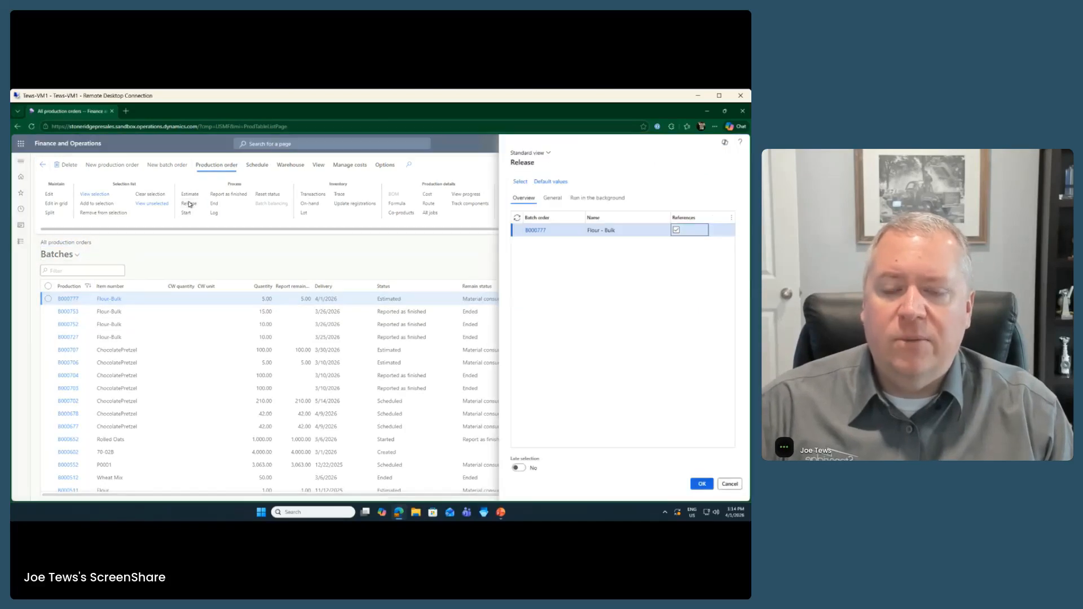
{"action": "left_click", "coordinate": [702, 483]}
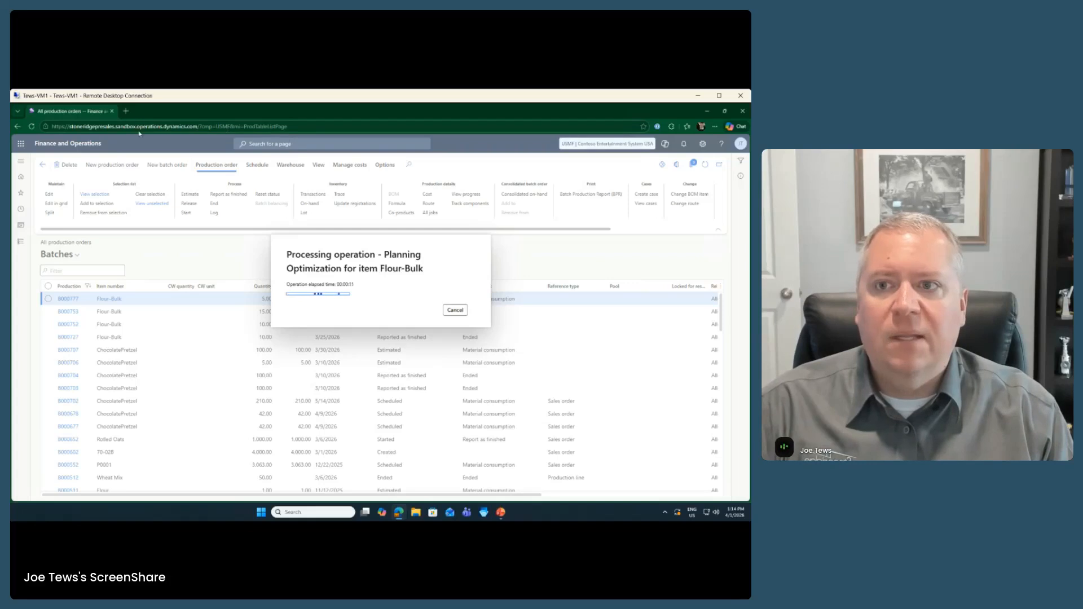
{"action": "left_click", "coordinate": [125, 110]}
{"action": "left_click", "coordinate": [99, 141]}
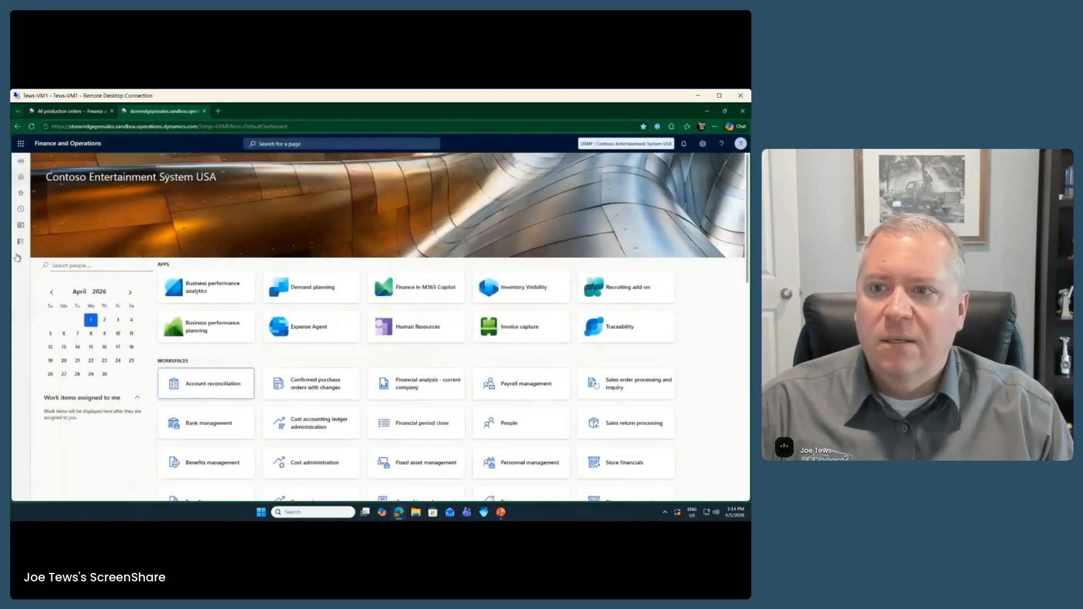
Step: Open Production control > Production floor execution from the modules list
{"action": "left_click", "coordinate": [20, 246]}
{"action": "left_click", "coordinate": [47, 247]}
{"action": "scroll", "coordinate": [60, 420], "scroll_direction": "down", "scroll_amount": 5}
{"action": "scroll", "coordinate": [61, 419], "scroll_direction": "down", "scroll_amount": 3}
{"action": "left_click", "coordinate": [69, 410]}
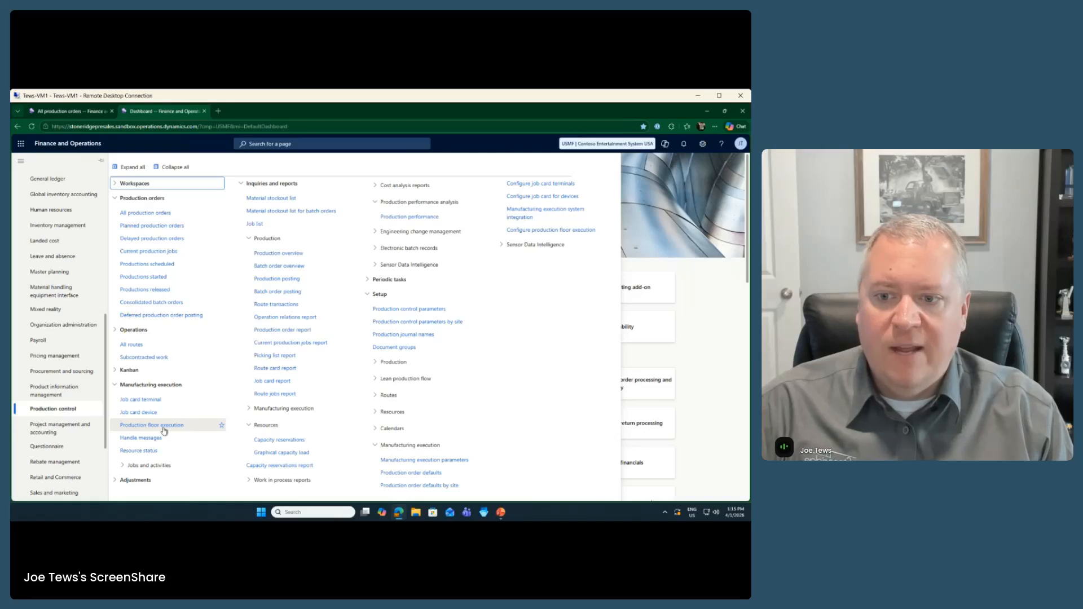
{"action": "left_click", "coordinate": [164, 428]}
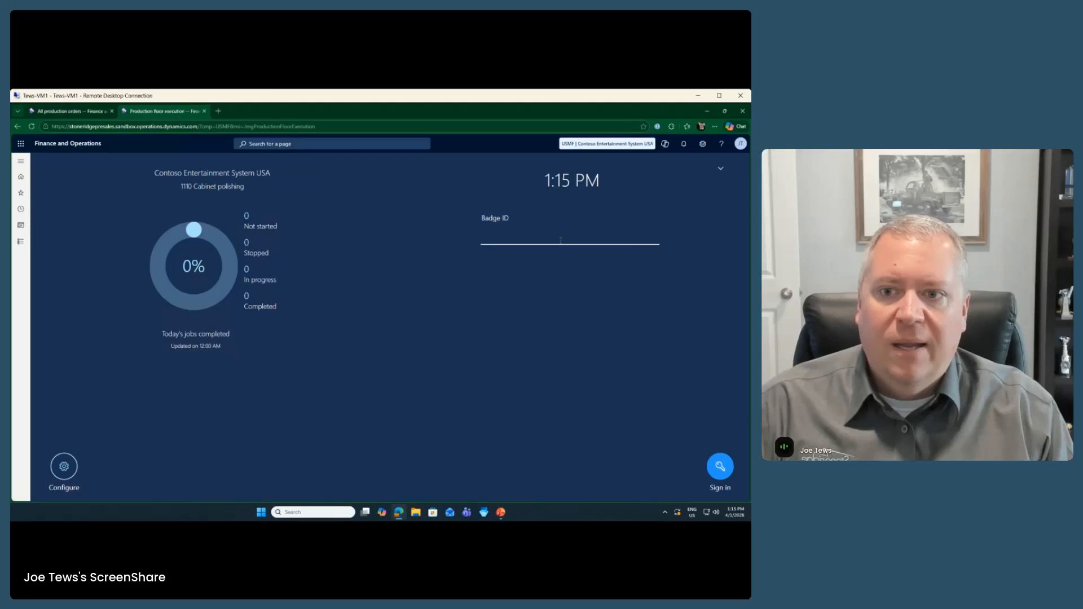
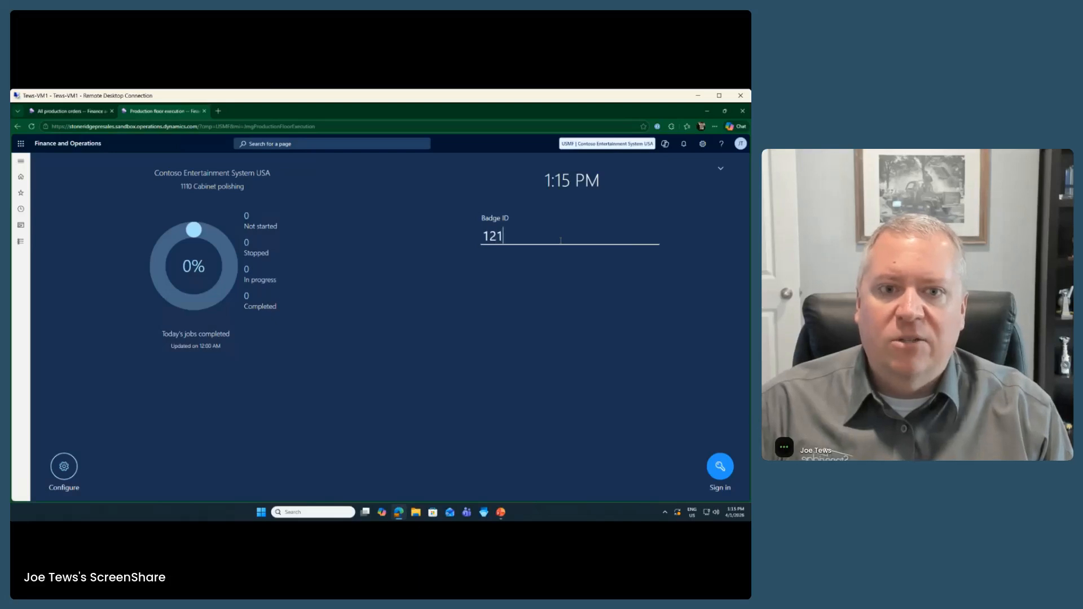
Step: Sign in to floor execution with the Machine Operator's badge ID
{"action": "key", "text": "Return"}
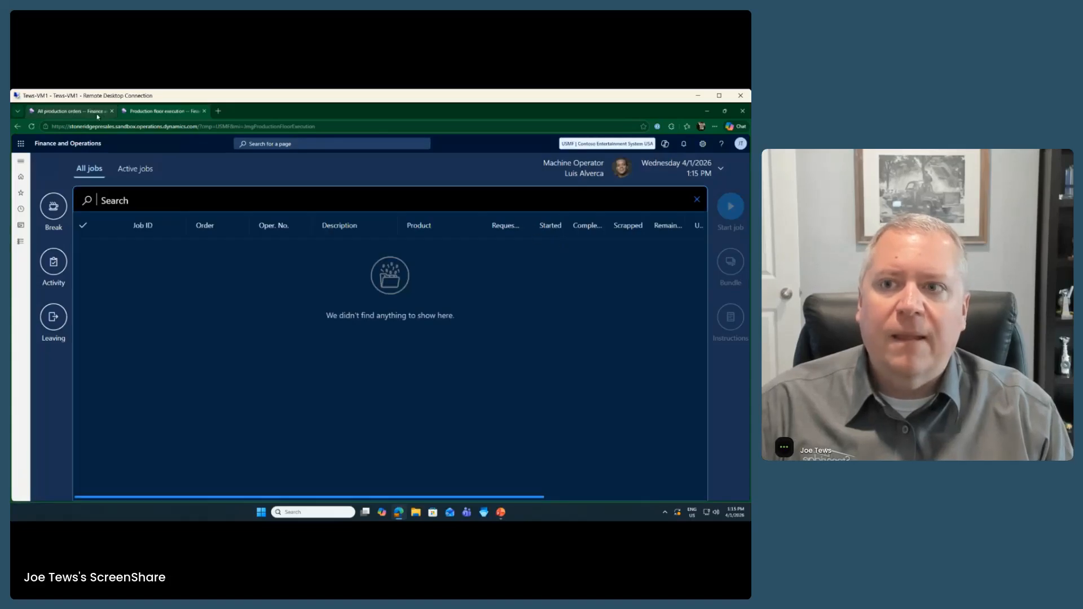
{"action": "left_click", "coordinate": [67, 111]}
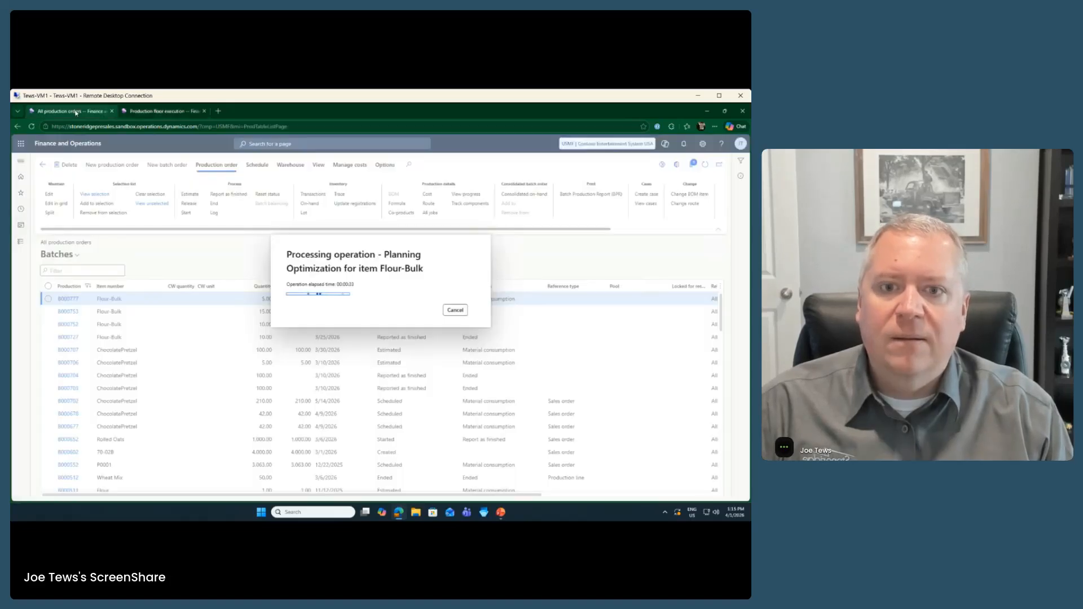
Step: Confirm B000777 now shows Released and dismiss the Operation completed notification
{"action": "left_click", "coordinate": [169, 112]}
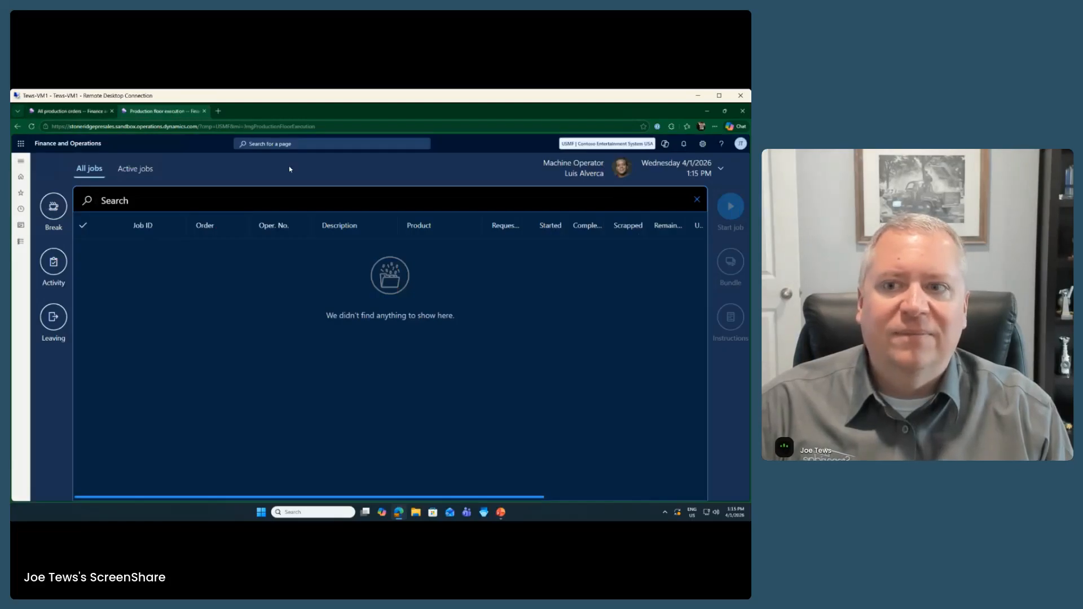
{"action": "left_click", "coordinate": [20, 176]}
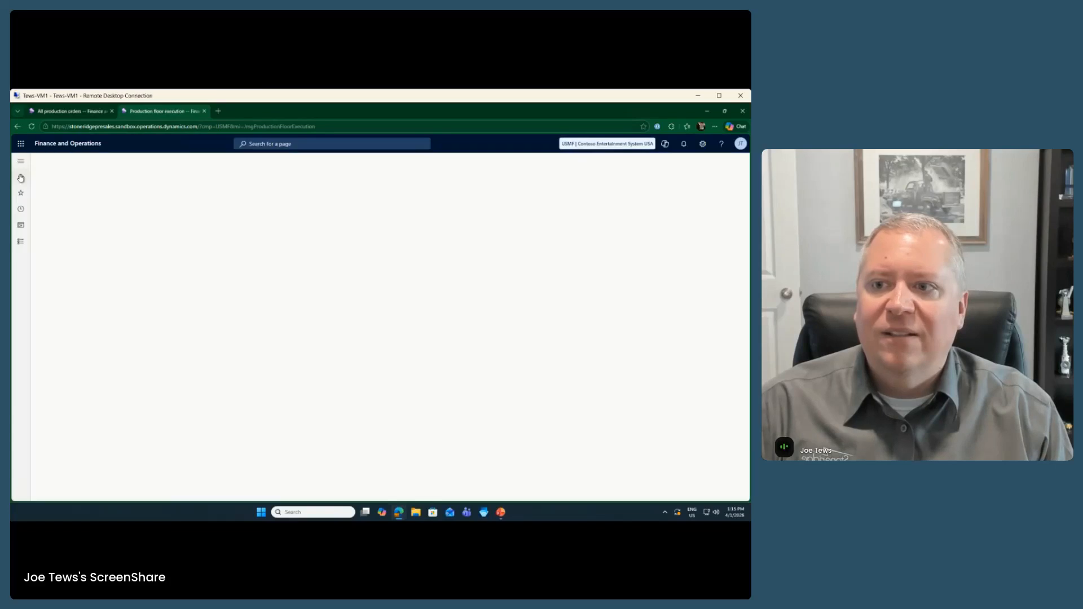
{"action": "left_click", "coordinate": [68, 112]}
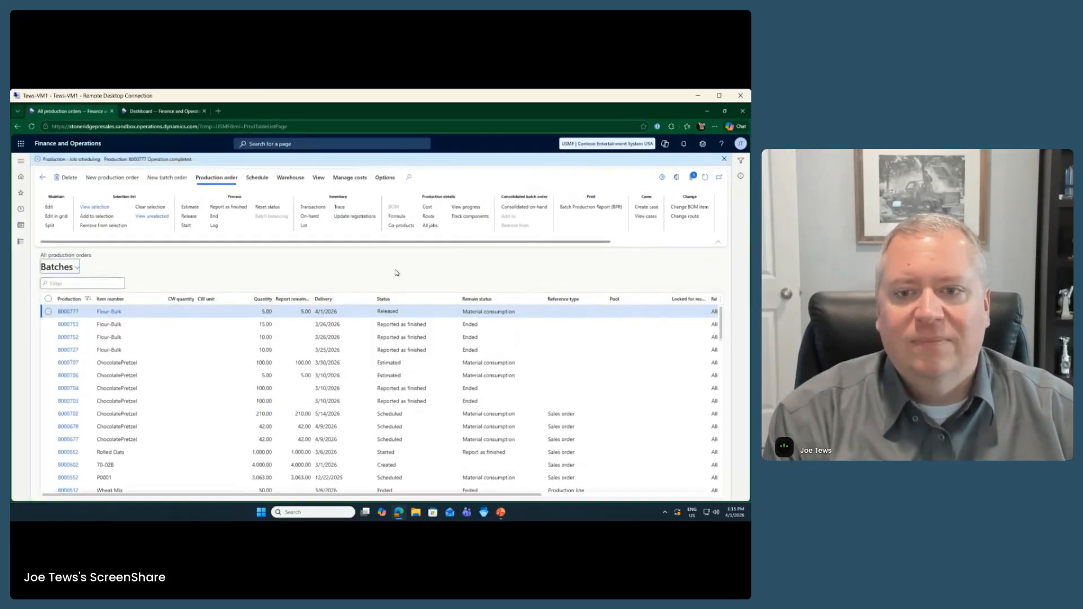
{"action": "left_click", "coordinate": [725, 161]}
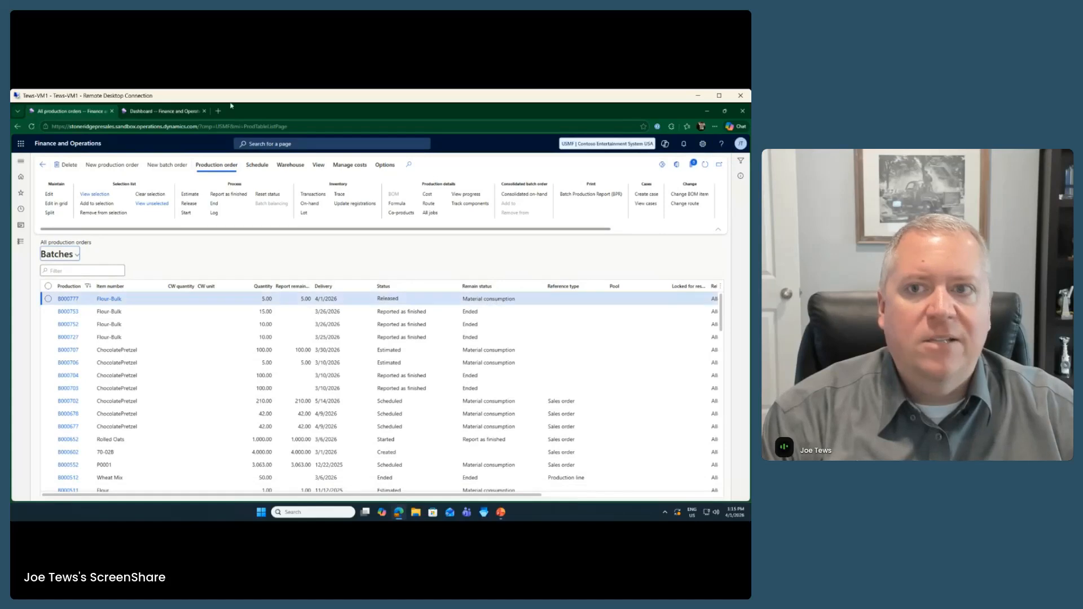
Step: Reopen Production control > Production floor execution in the dashboard tab
{"action": "left_click", "coordinate": [159, 113]}
{"action": "left_click", "coordinate": [21, 242]}
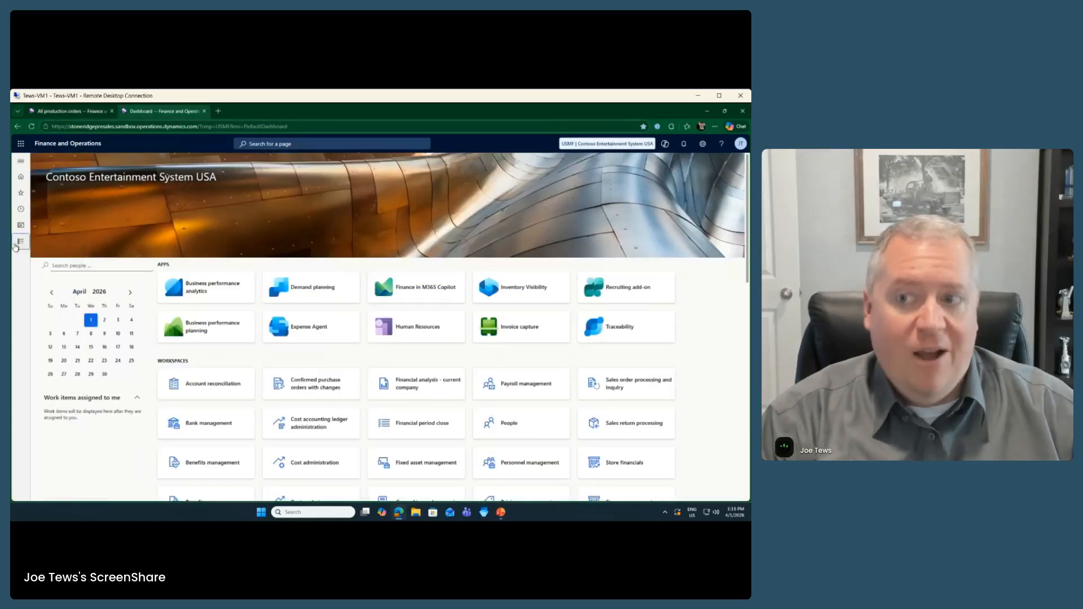
{"action": "left_click", "coordinate": [176, 426]}
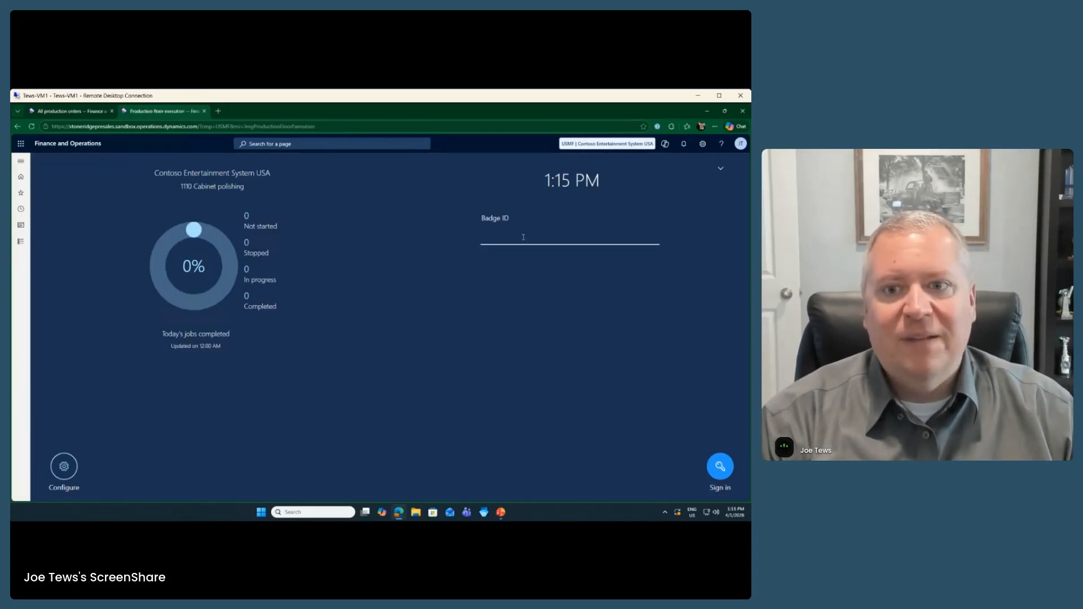
Step: Enter the Machine Operator's badge ID to list job USMF-000851, B000777 Tempering wheat
{"action": "key", "text": "Return"}
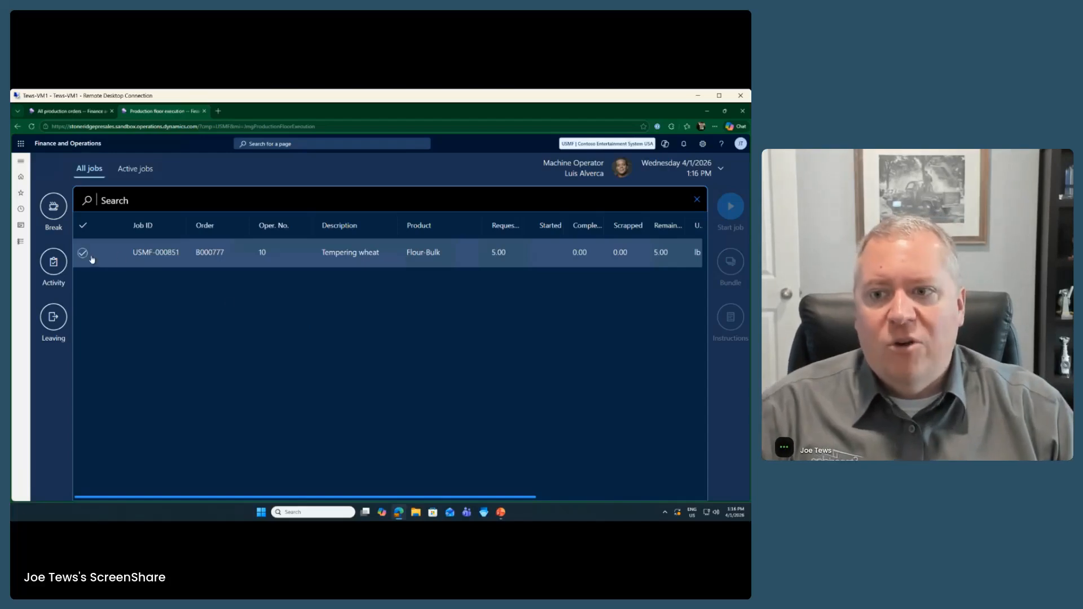
Step: Select job USMF-000851 and open its Start dialog with 5.00 lb Flour-Bulk
{"action": "left_click", "coordinate": [134, 253]}
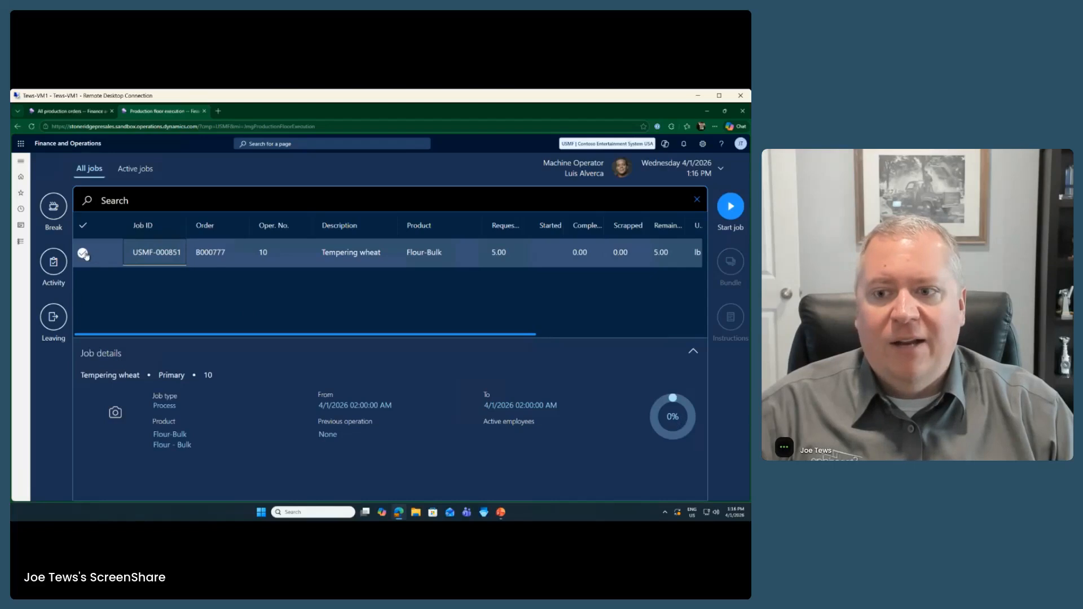
{"action": "left_click", "coordinate": [82, 253]}
{"action": "left_click", "coordinate": [83, 253]}
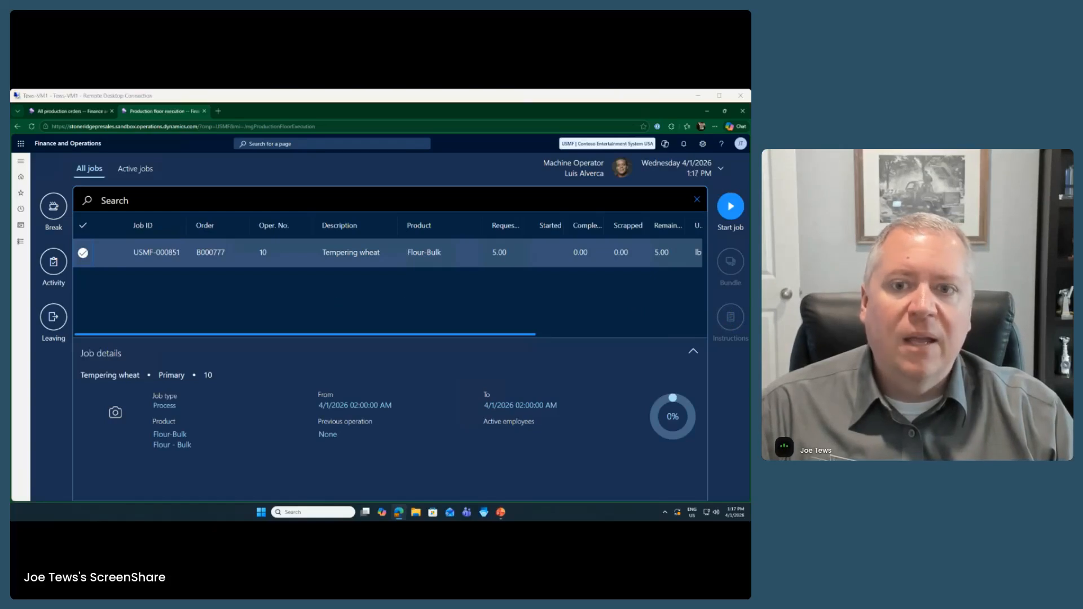
{"action": "left_click", "coordinate": [47, 98]}
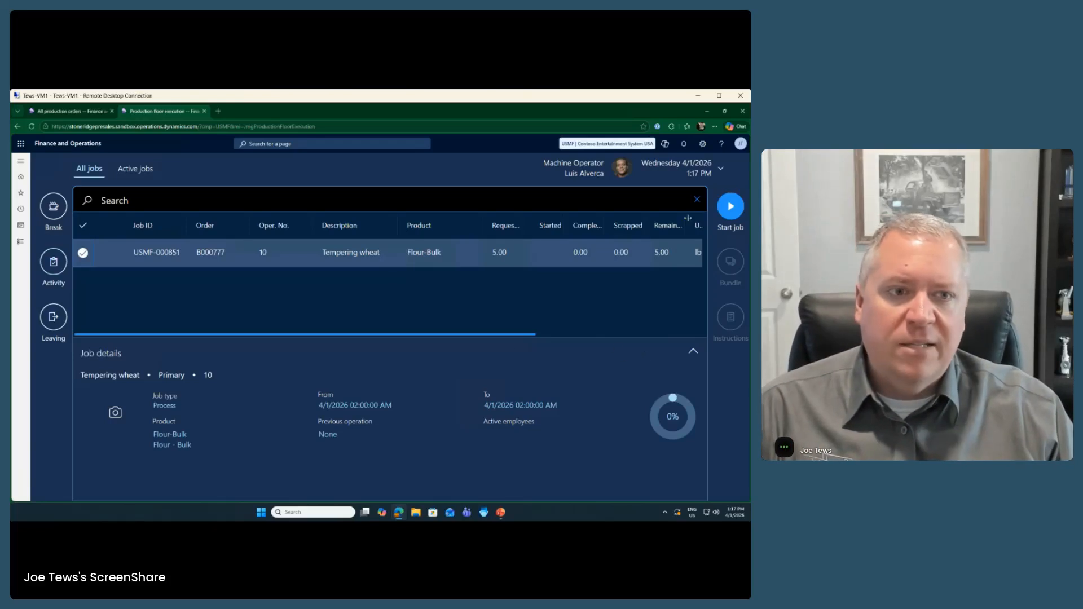
{"action": "left_click", "coordinate": [736, 208]}
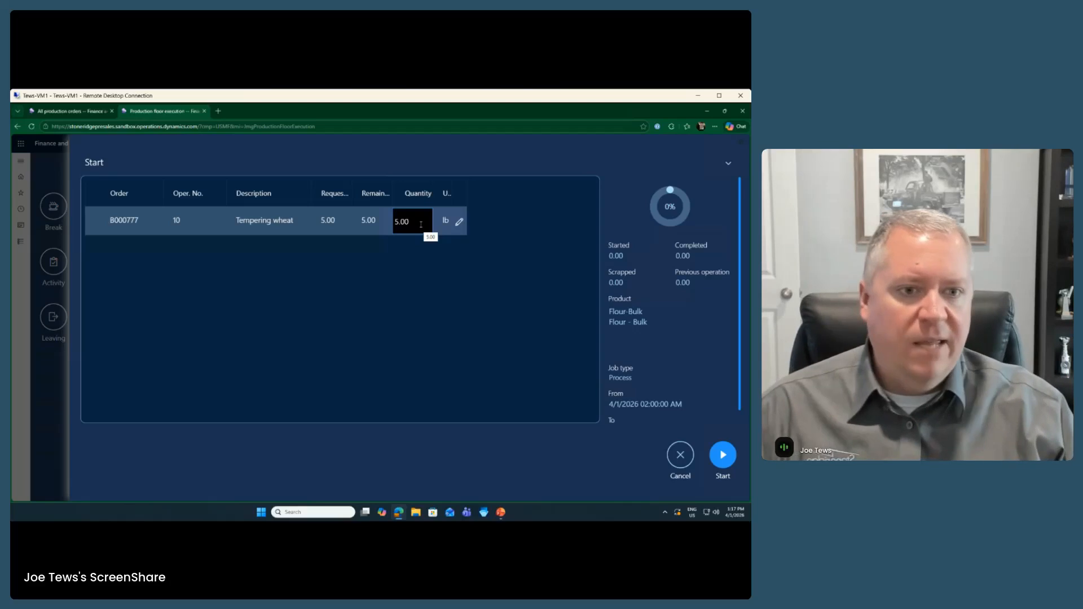
Step: Start job USMF-000851, Tempering wheat for B000777, with a quantity of 5.00
{"action": "scroll", "coordinate": [699, 339], "scroll_direction": "down", "scroll_amount": 1}
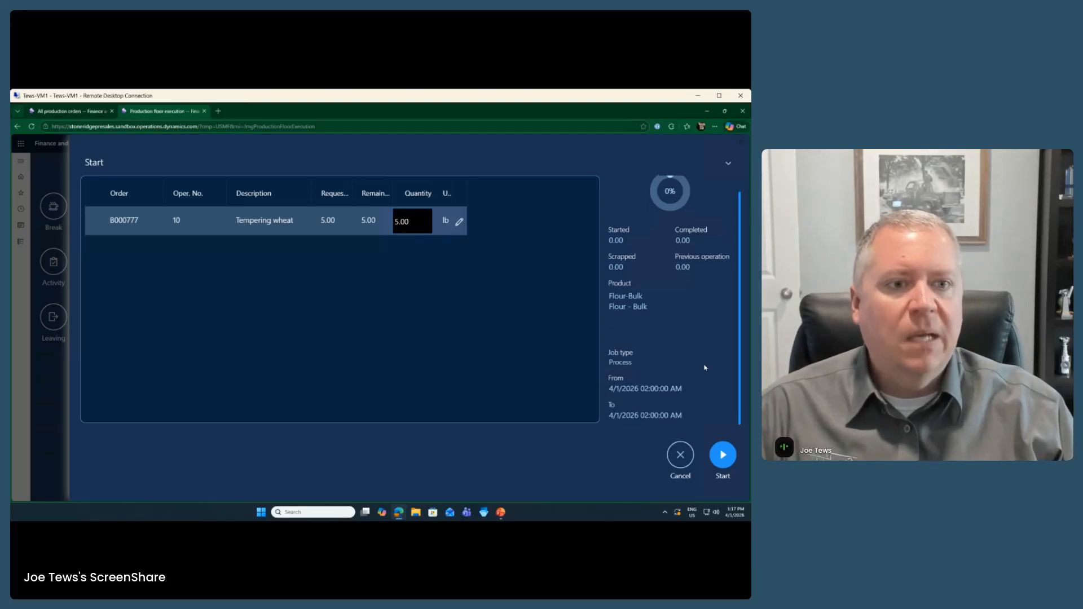
{"action": "left_click", "coordinate": [722, 457]}
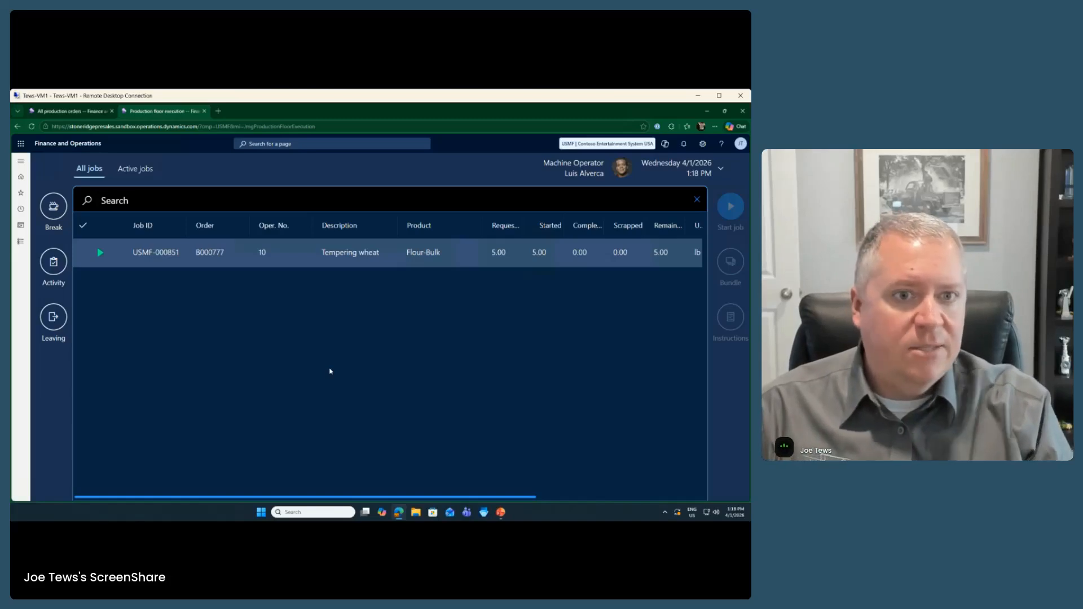
Step: Refresh All production orders to see B000777 as Started, then return to floor execution
{"action": "left_click", "coordinate": [80, 112]}
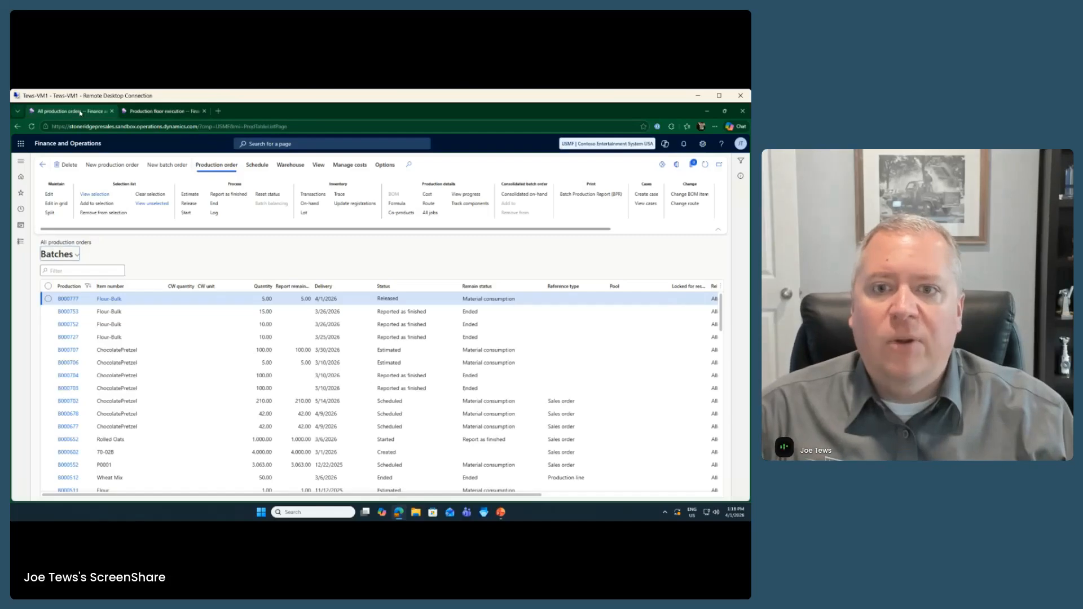
{"action": "left_click", "coordinate": [705, 165]}
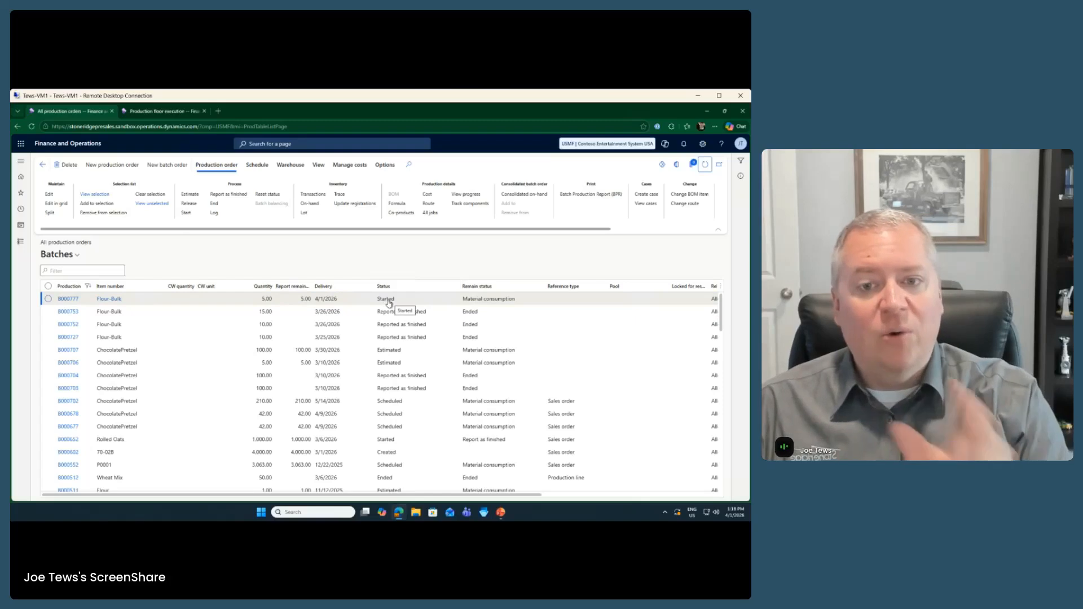
{"action": "left_click", "coordinate": [161, 115]}
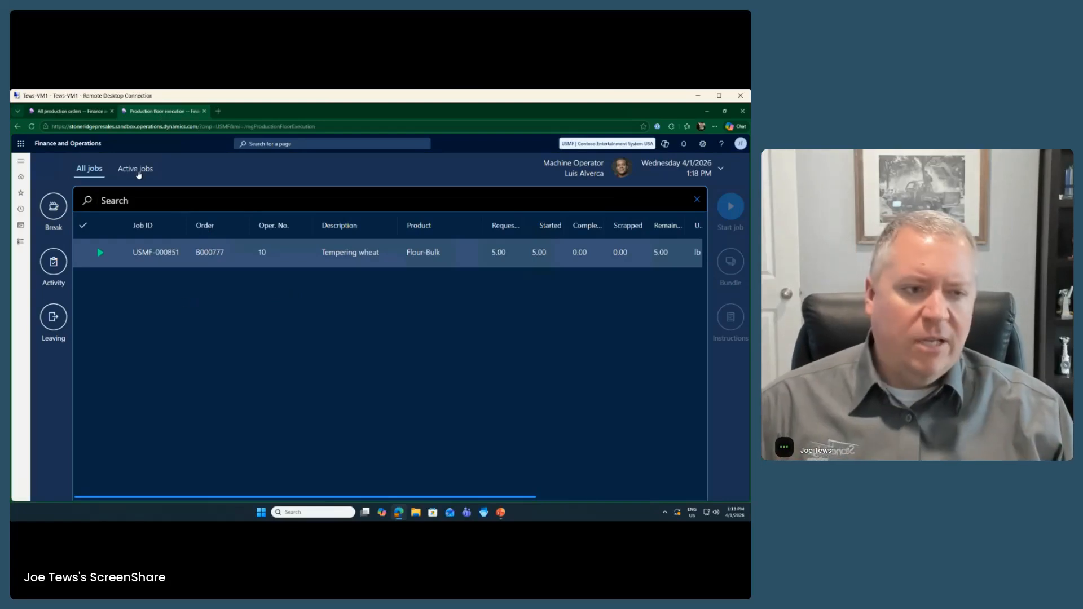
Step: Filter to active jobs, select USMF-000851, and open then close Report scrap, leaving 0.00 scrapped
{"action": "left_click", "coordinate": [138, 170]}
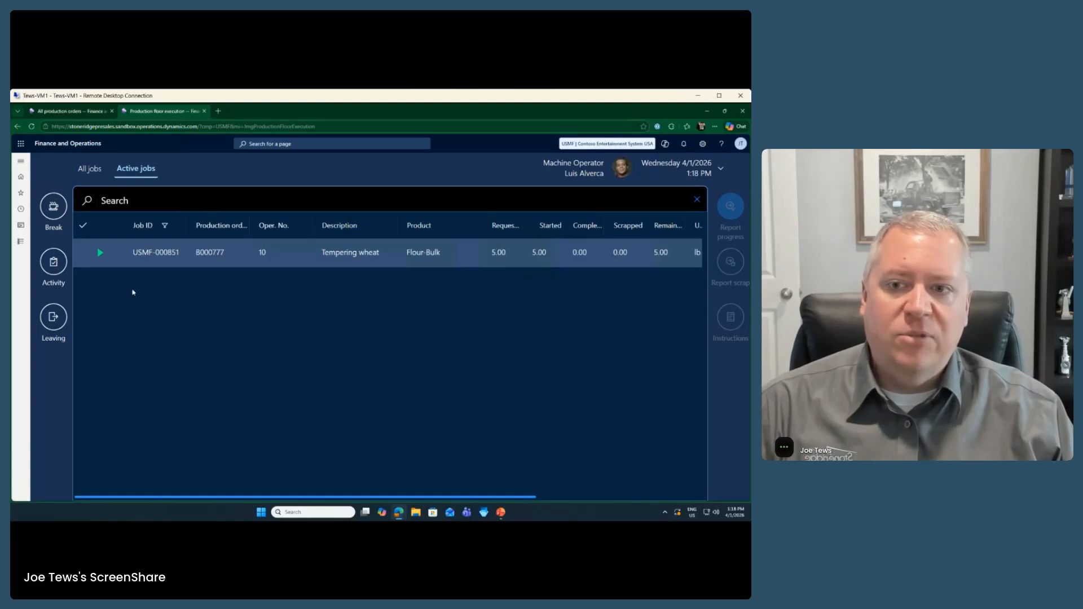
{"action": "left_click", "coordinate": [144, 254]}
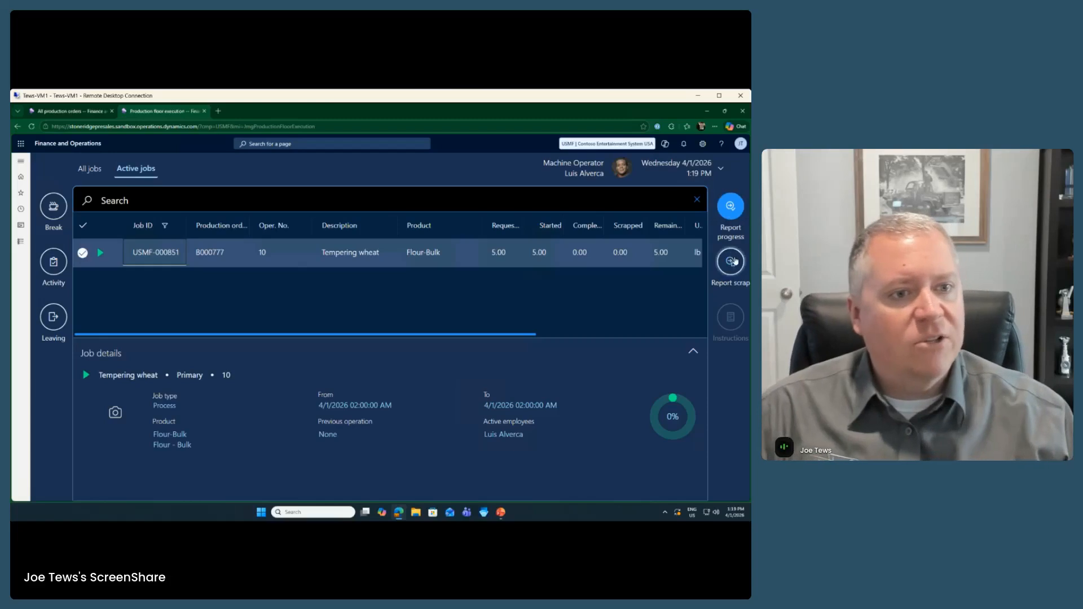
{"action": "left_click", "coordinate": [731, 262]}
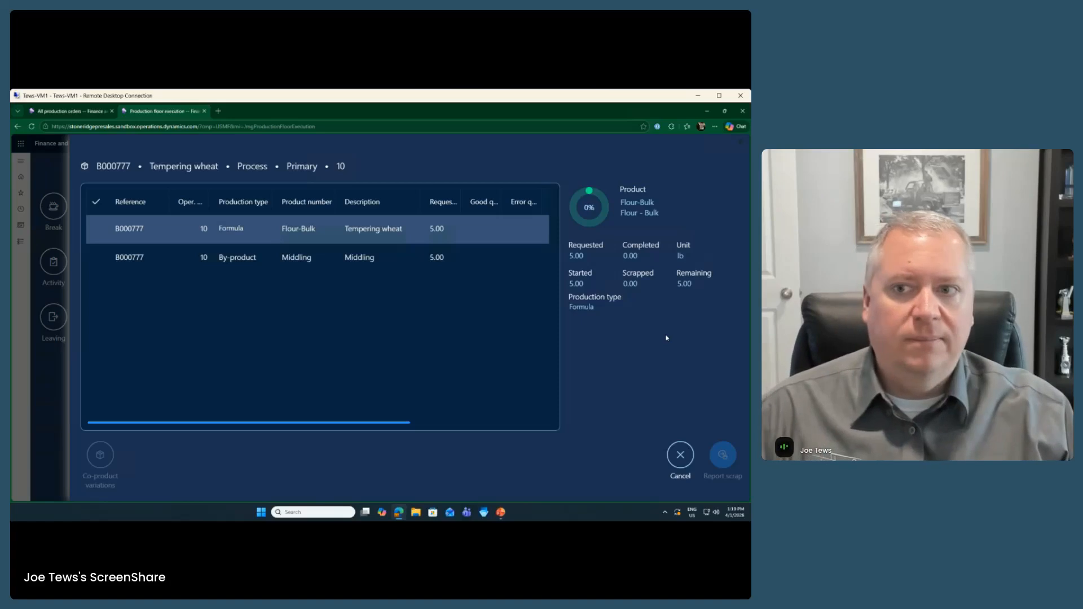
{"action": "left_click", "coordinate": [685, 467]}
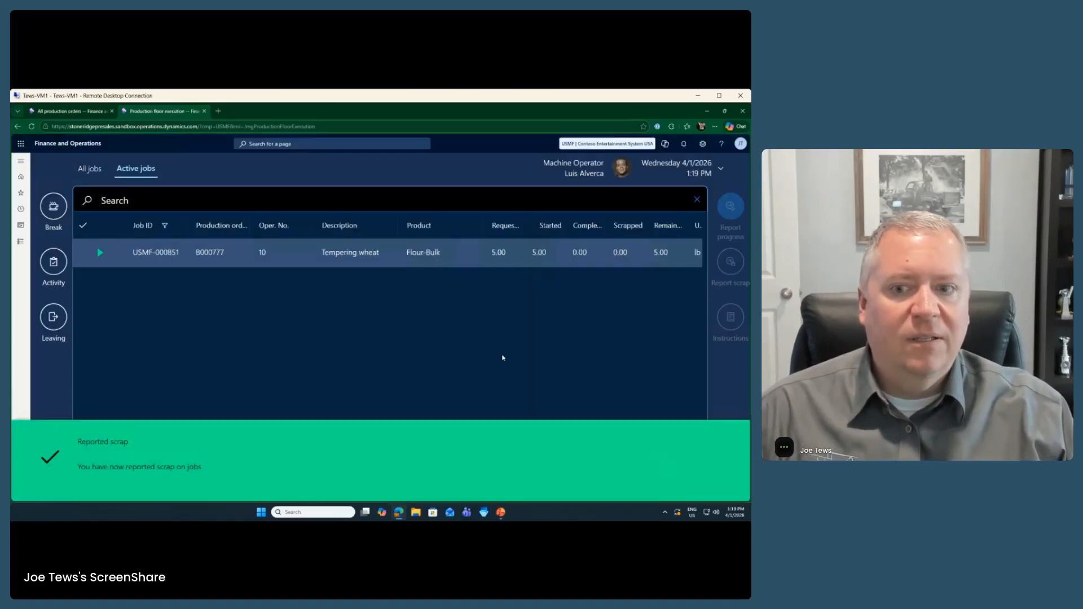
{"action": "left_click", "coordinate": [151, 255]}
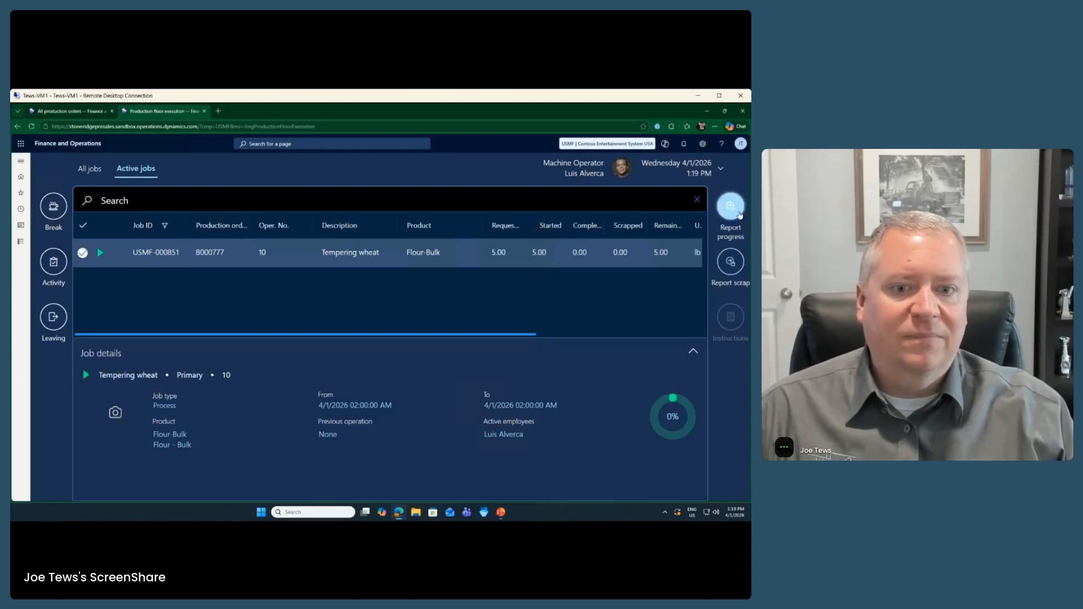
Step: Open Report progress for USMF-000851 and tick the Flour-Bulk formula and Middling by-product rows
{"action": "left_click", "coordinate": [731, 208]}
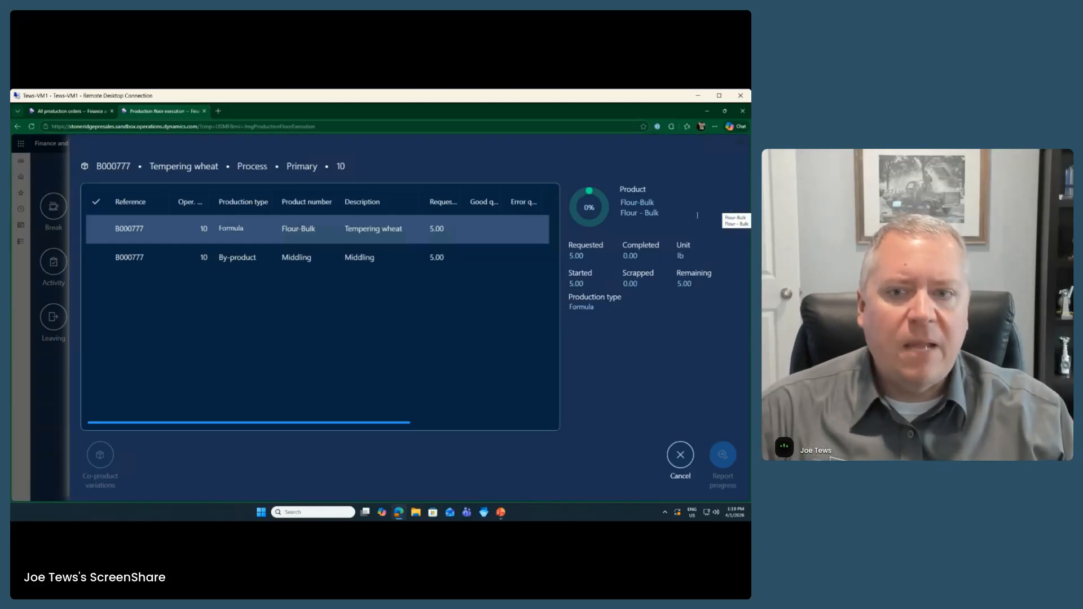
{"action": "left_click", "coordinate": [156, 229]}
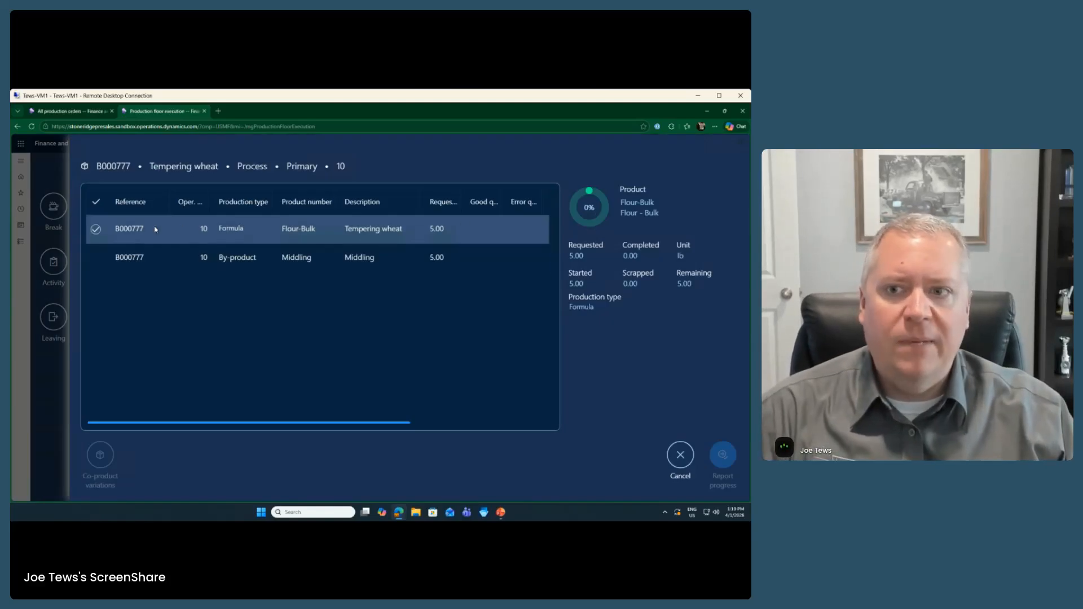
{"action": "left_click", "coordinate": [96, 229]}
{"action": "left_click", "coordinate": [96, 257]}
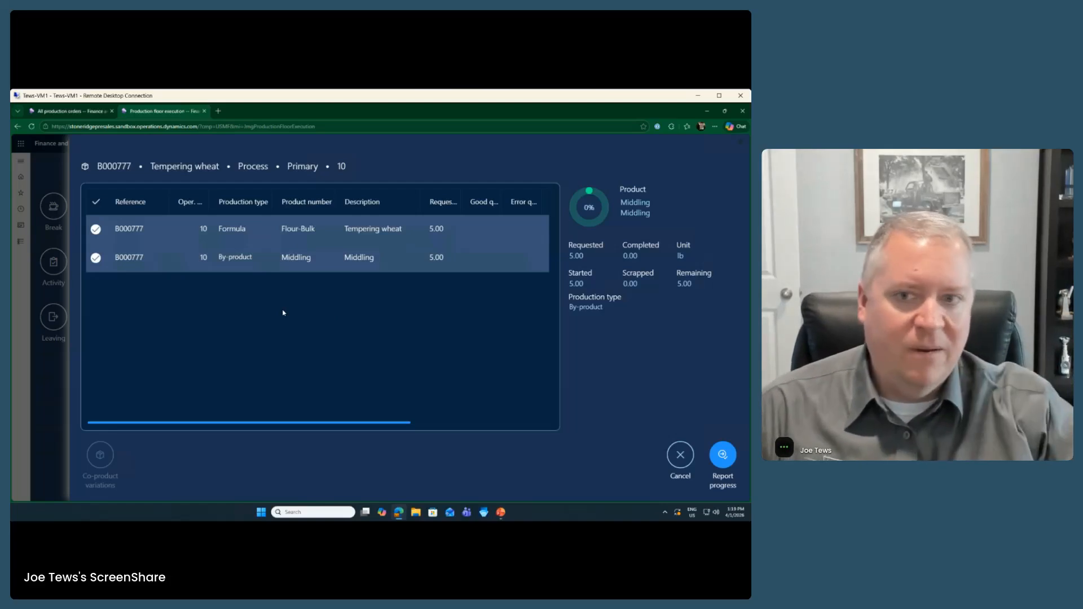
{"action": "left_click", "coordinate": [724, 455]}
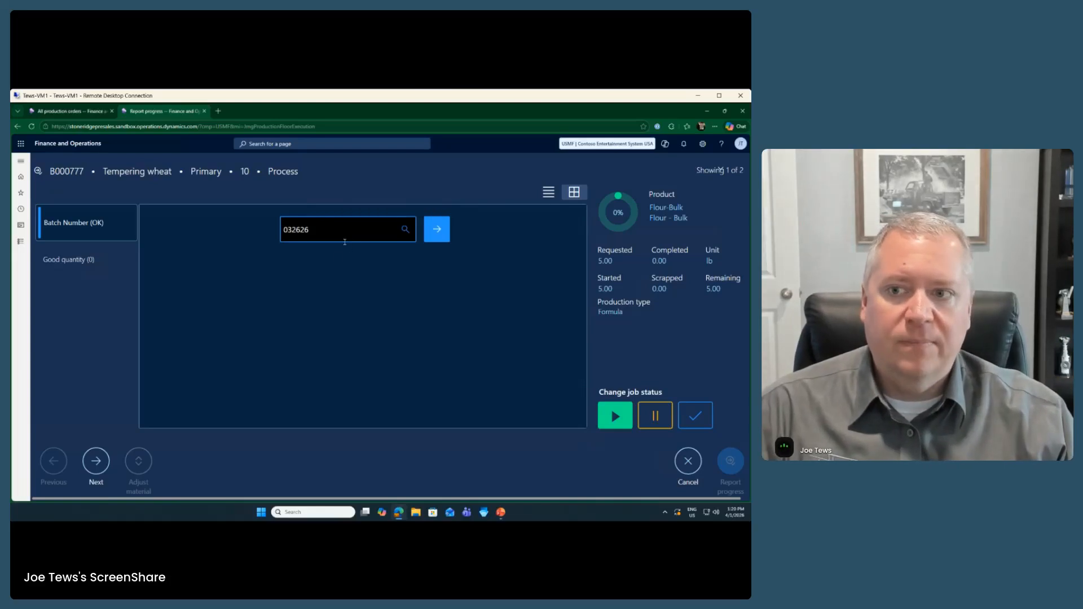
Step: Enter 5 lb good quantity for Flour-Bulk, mark its job Completed, and advance to Middling
{"action": "left_click", "coordinate": [113, 263]}
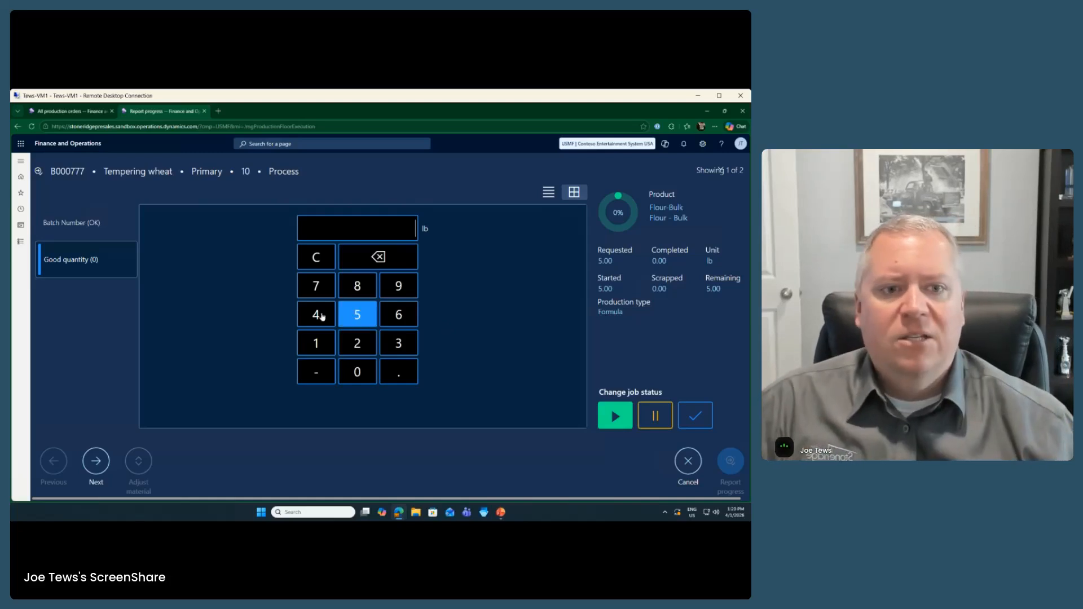
{"action": "left_click", "coordinate": [354, 313]}
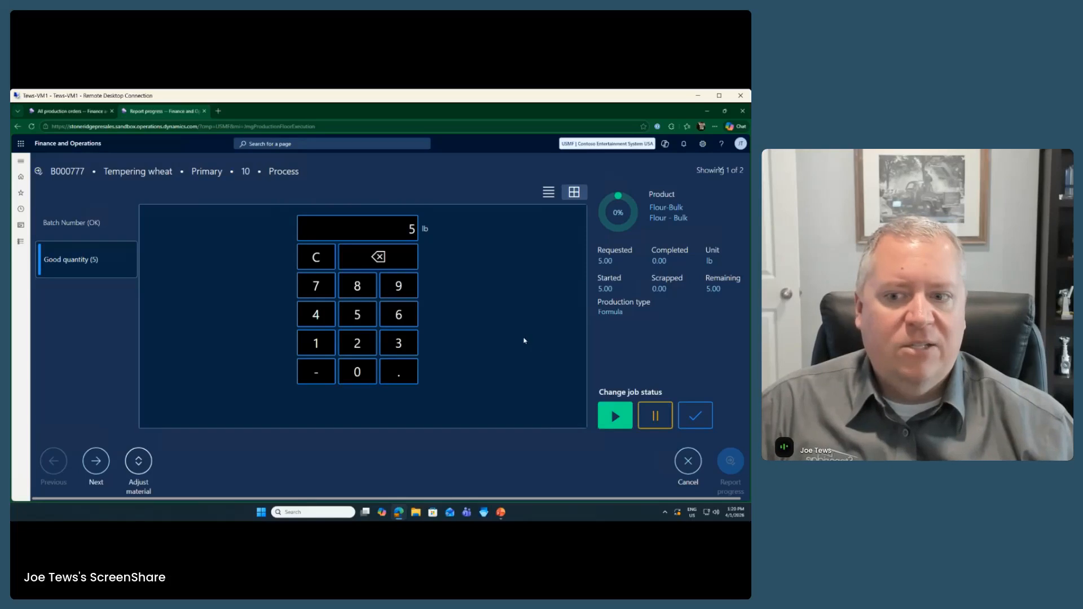
{"action": "left_click", "coordinate": [142, 464]}
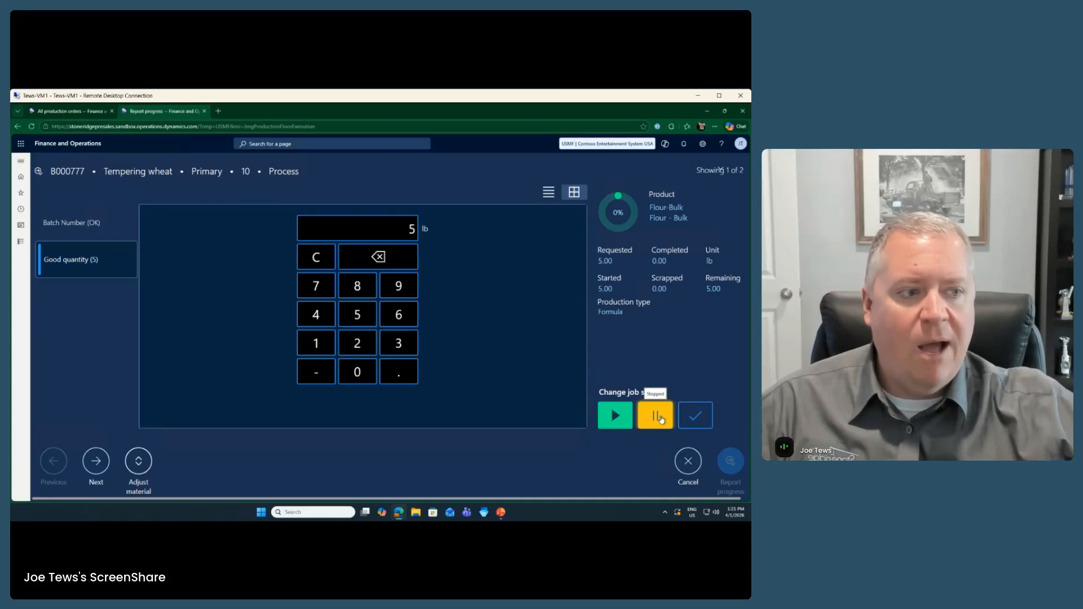
{"action": "left_click", "coordinate": [700, 416]}
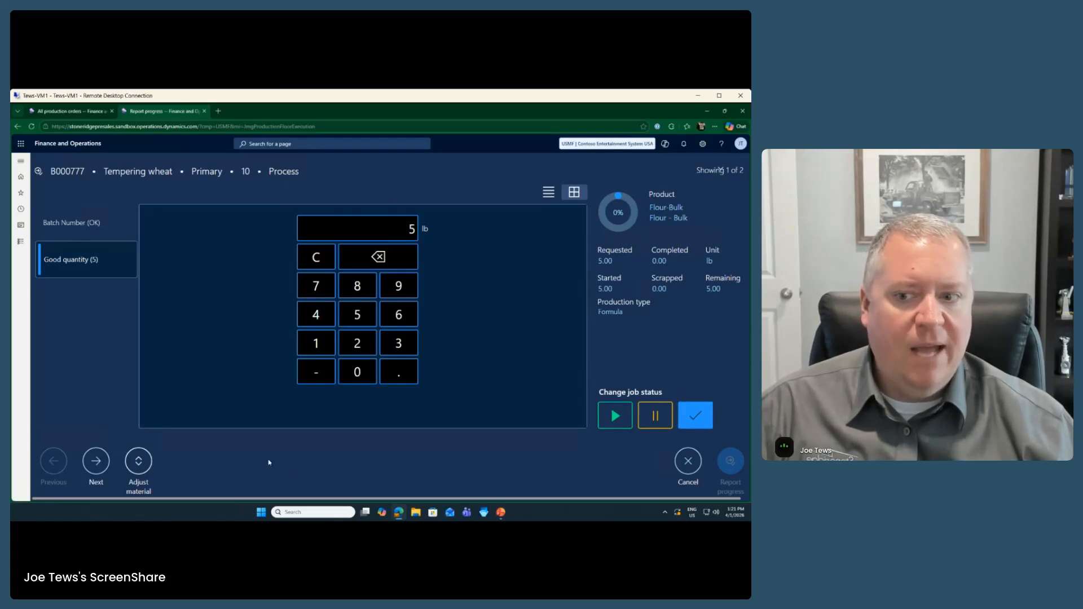
{"action": "left_click", "coordinate": [97, 462]}
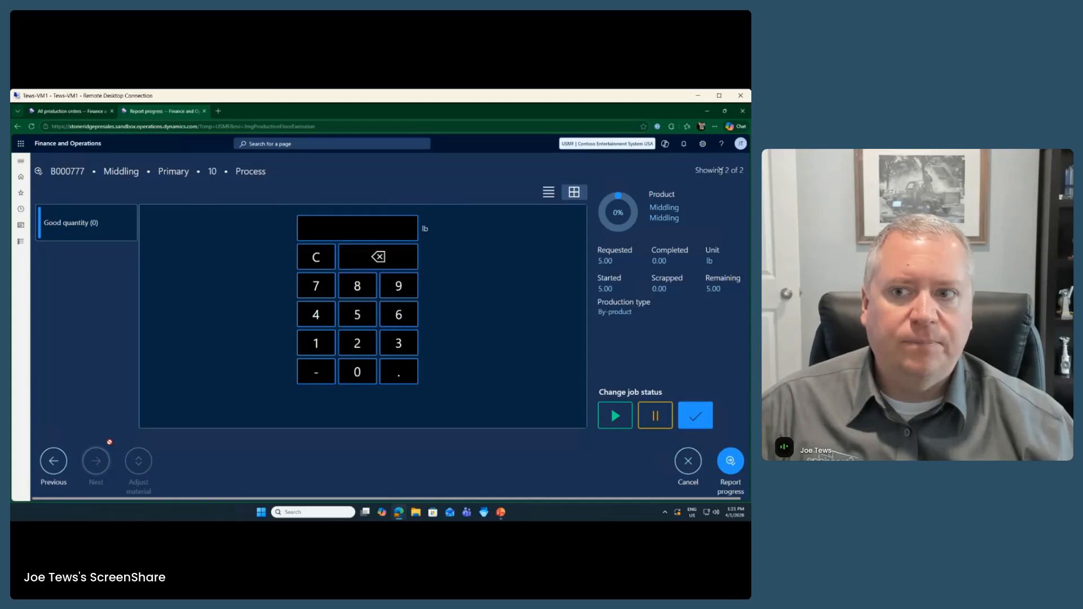
Step: Review the Tempering wheat line, then return to Middling and enter 5 lb good quantity
{"action": "left_click", "coordinate": [53, 462]}
{"action": "left_click", "coordinate": [85, 259]}
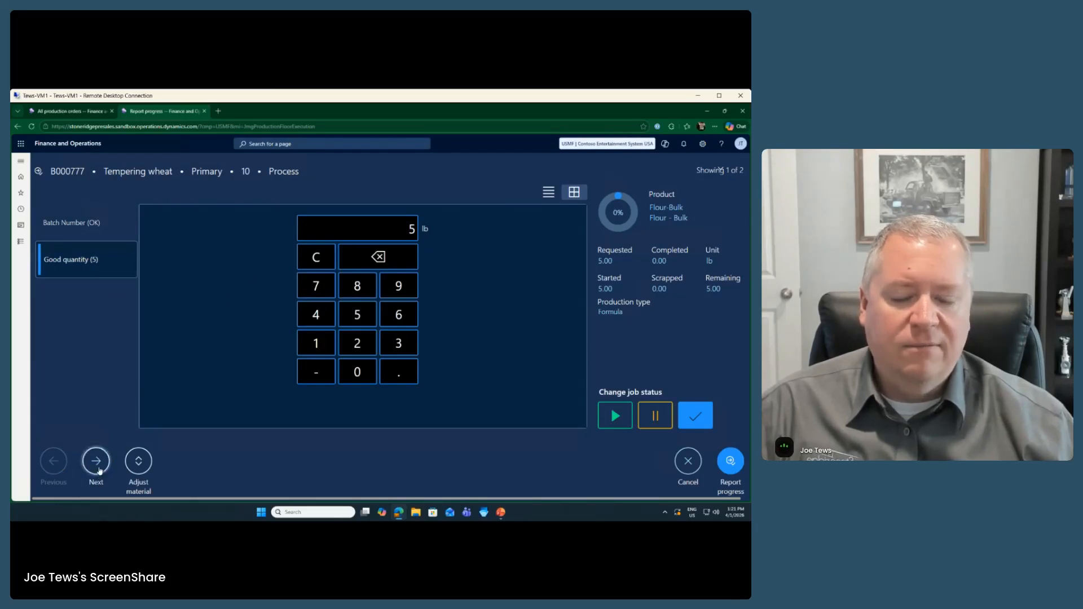
{"action": "left_click", "coordinate": [97, 460]}
{"action": "left_click", "coordinate": [361, 321]}
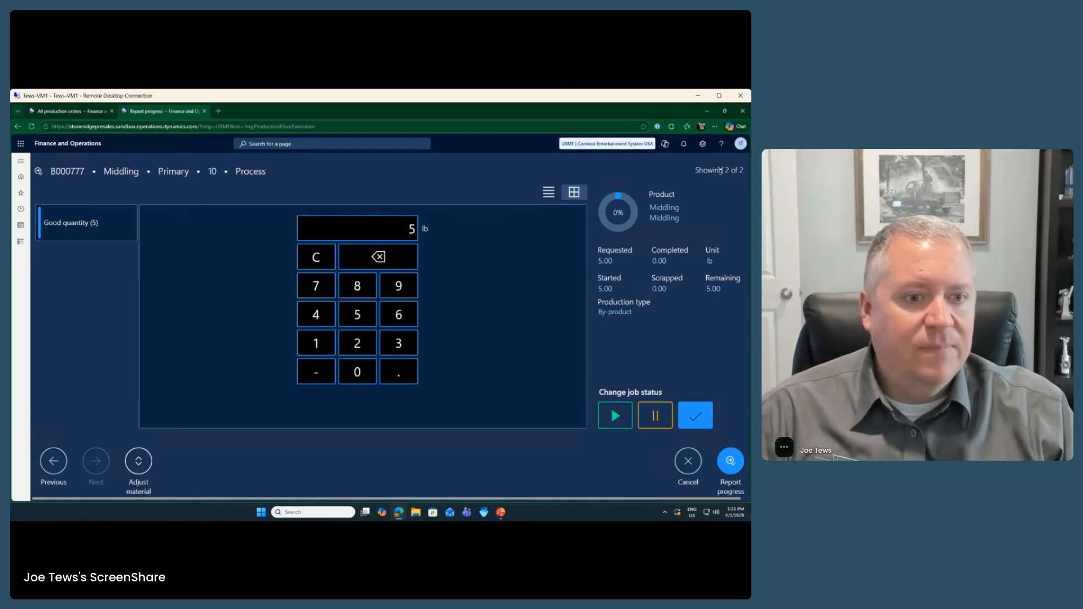
Step: Report progress for both B000777 lines, then check the order in All production orders
{"action": "left_click", "coordinate": [732, 465]}
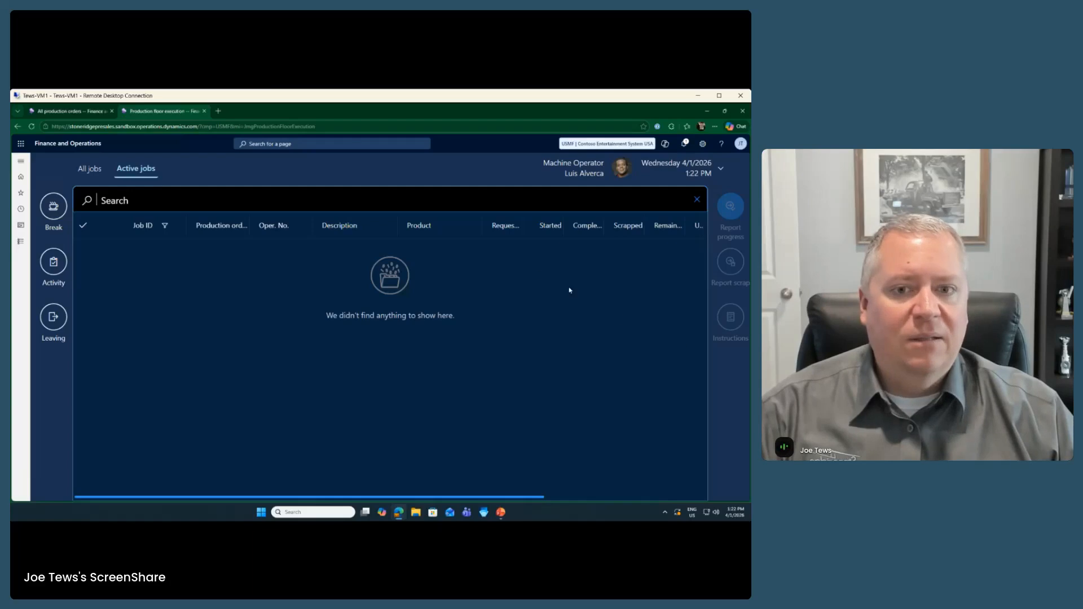
{"action": "left_click", "coordinate": [73, 112]}
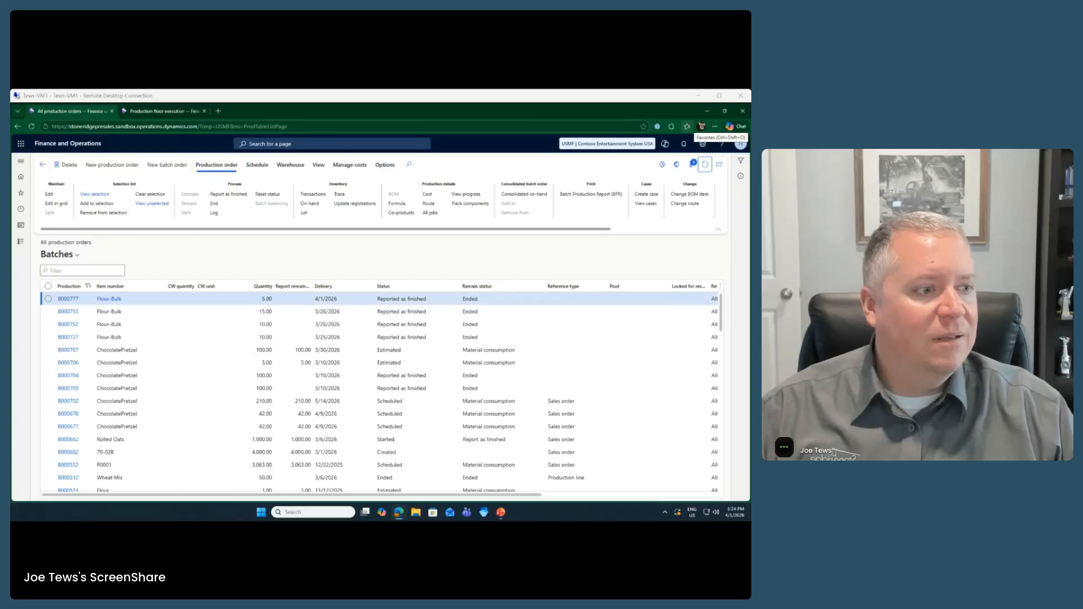
{"action": "left_click", "coordinate": [361, 98]}
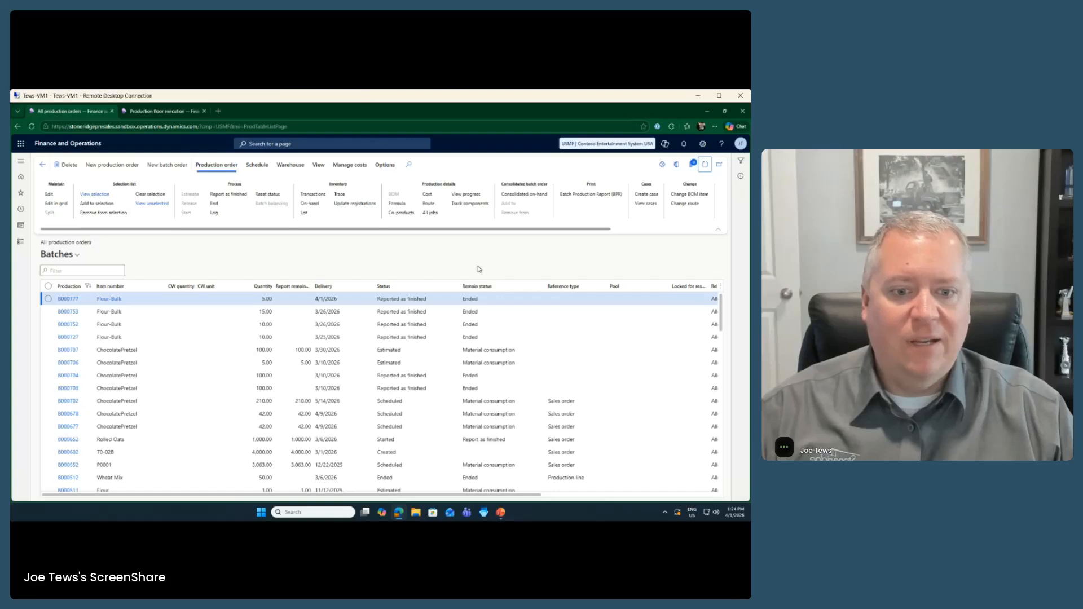